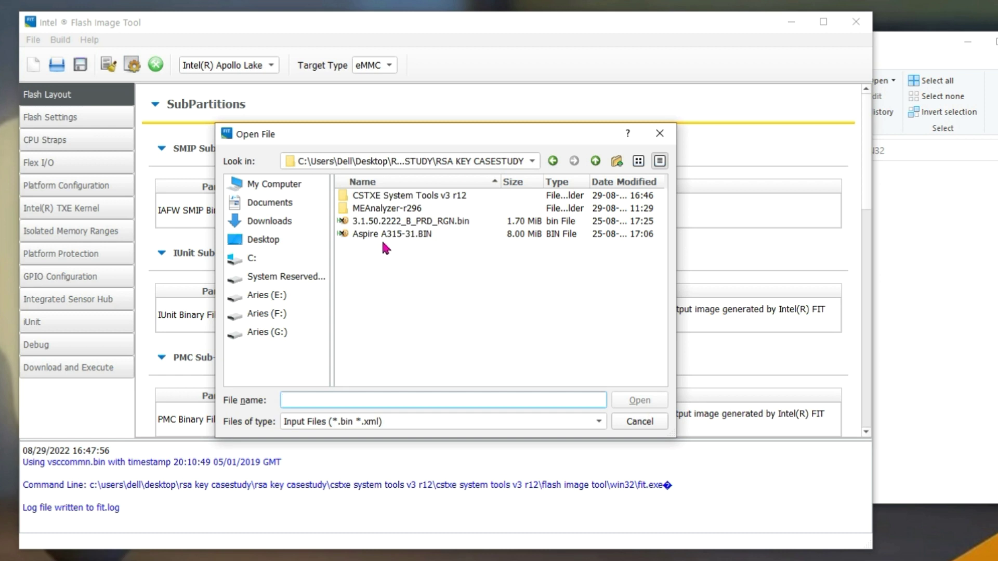
- Load the firmware image Aspire A315-31.BIN from the RSA KEY CASESTUDY folder
{"action": "left_click", "coordinate": [378, 235]}
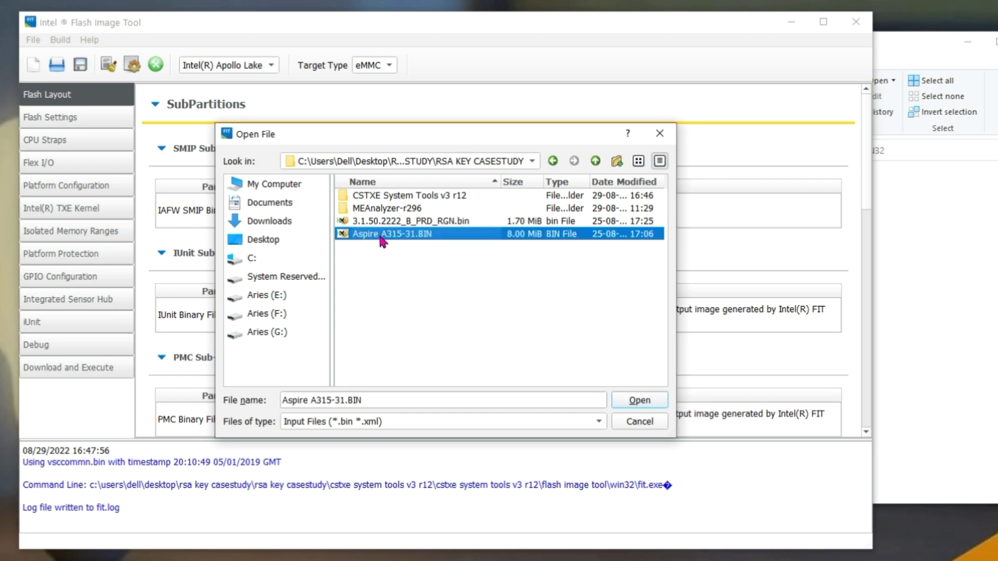
{"action": "left_click", "coordinate": [640, 403]}
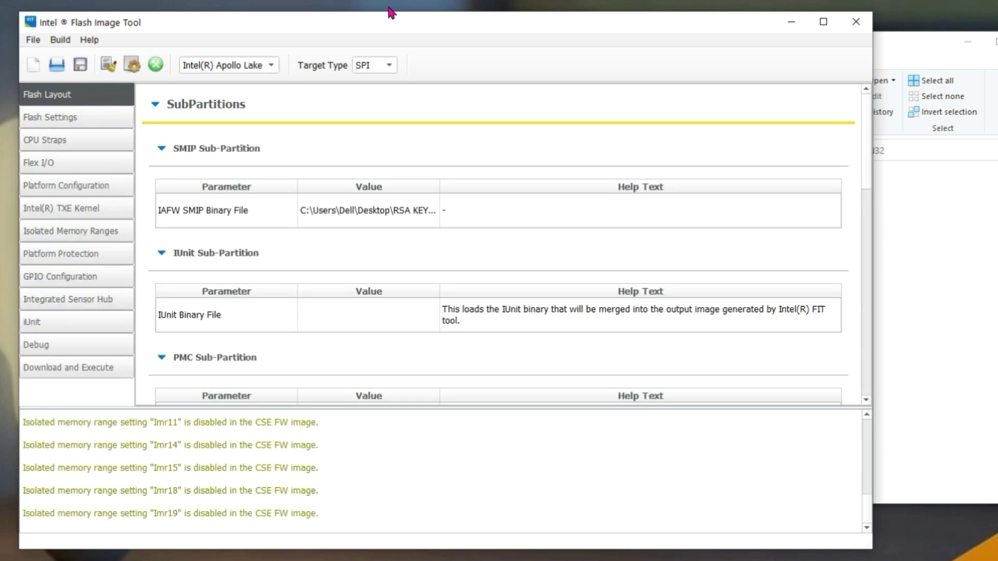
{"action": "left_click_drag", "start_coordinate": [394, 12], "coordinate": [514, 7]}
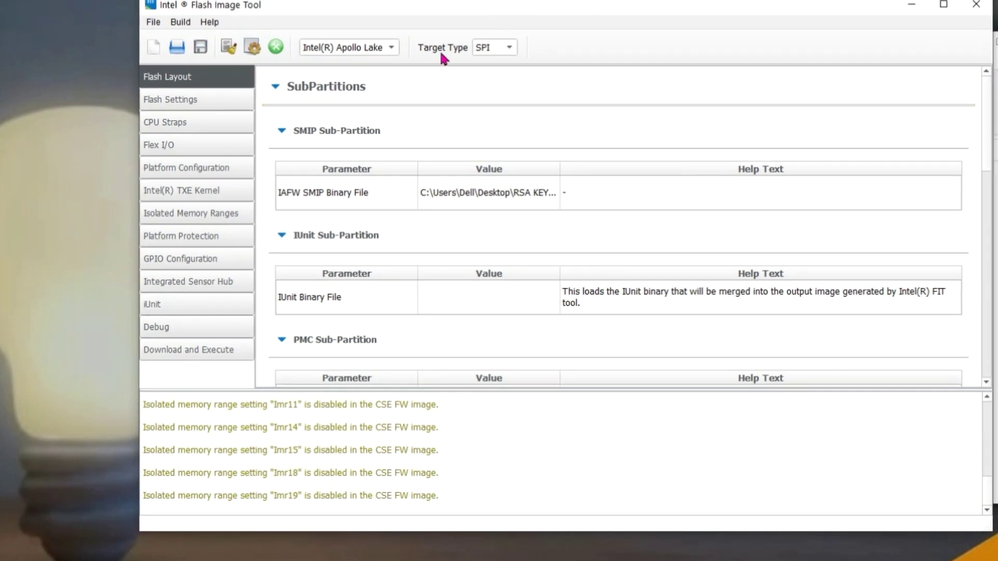
- Set the SMIP Signing Key under Platform Protection's Platform Integrity to C:\Program Files\OpenSSL-Win64\bin\aries.pem
{"action": "left_click", "coordinate": [192, 240]}
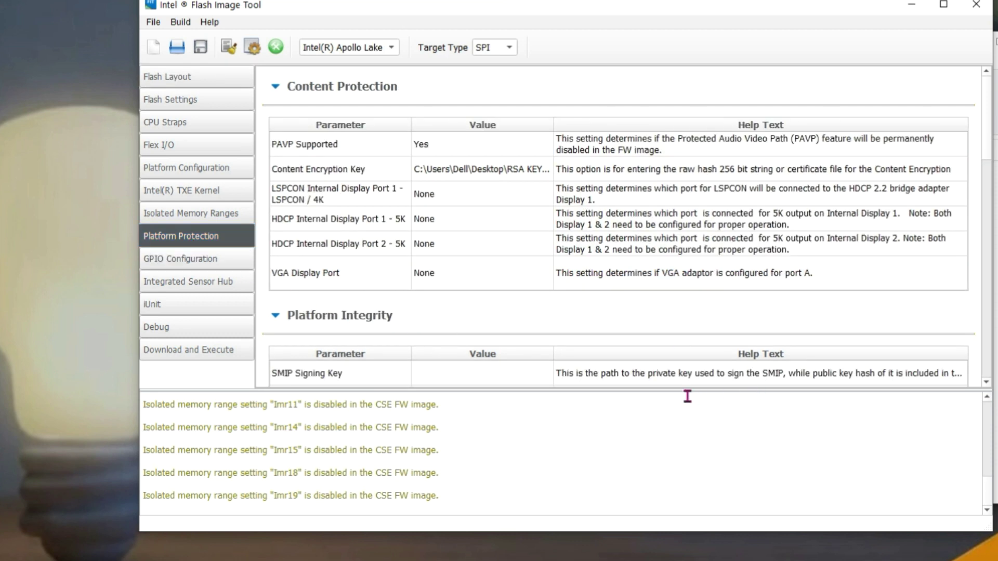
{"action": "left_click_drag", "start_coordinate": [686, 389], "coordinate": [691, 514]}
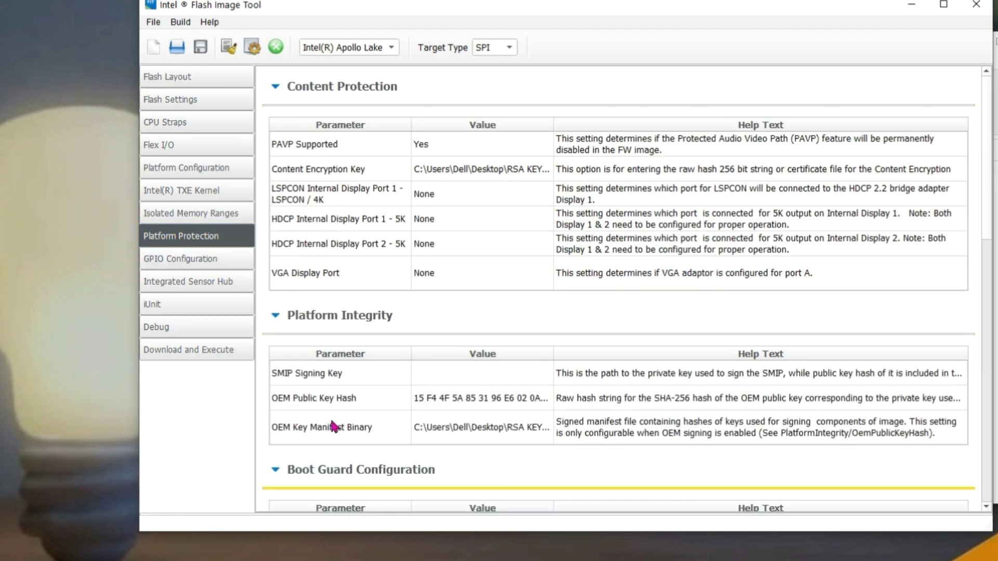
{"action": "left_click", "coordinate": [437, 378]}
{"action": "left_click", "coordinate": [542, 376]}
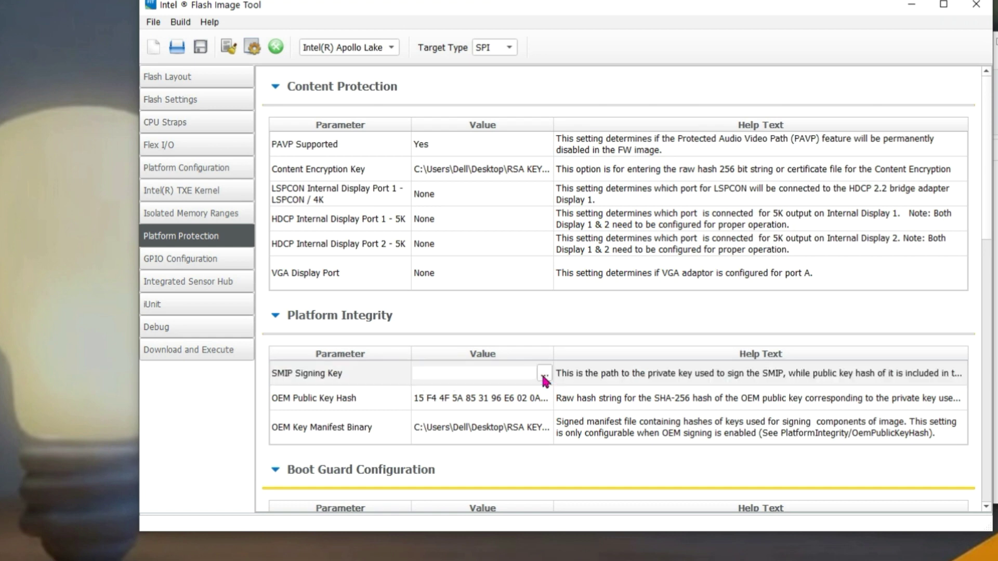
{"action": "left_click", "coordinate": [544, 374]}
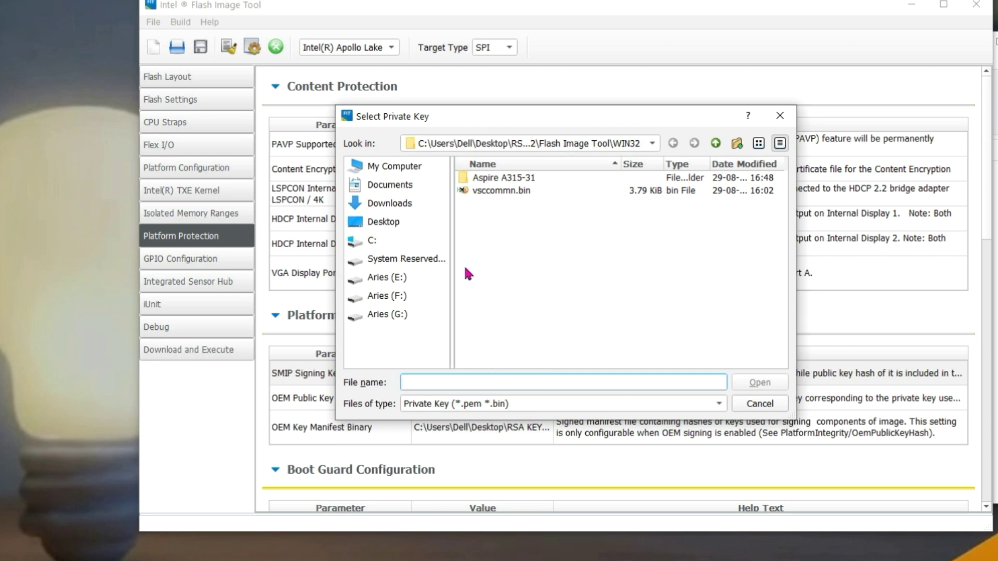
{"action": "left_click", "coordinate": [375, 244]}
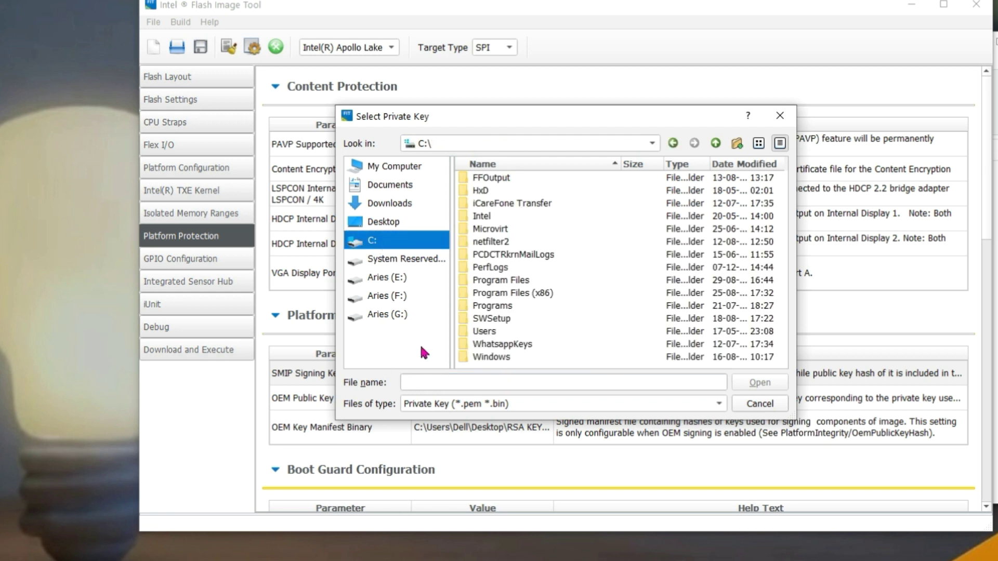
{"action": "double_click", "coordinate": [500, 290]}
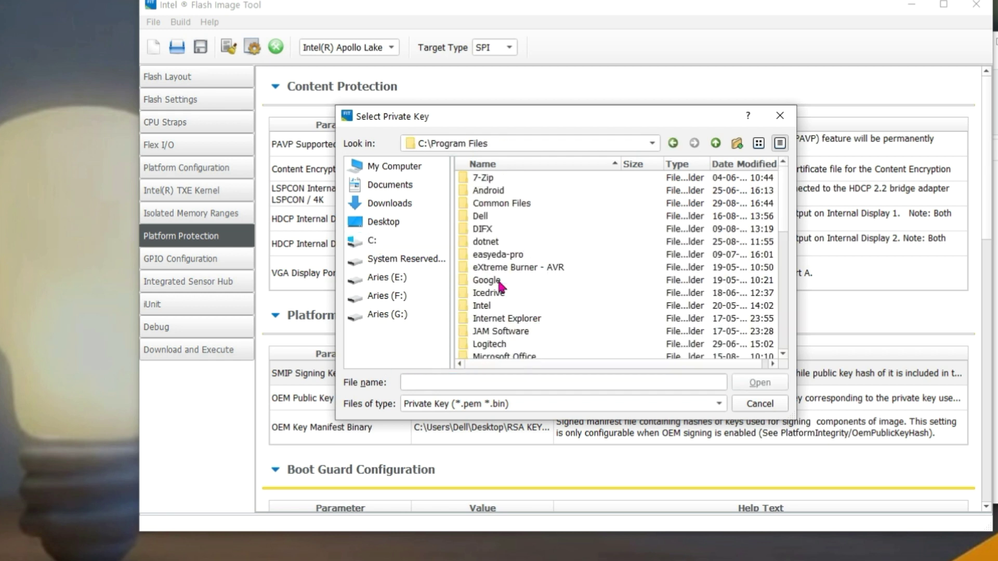
{"action": "left_click", "coordinate": [496, 283]}
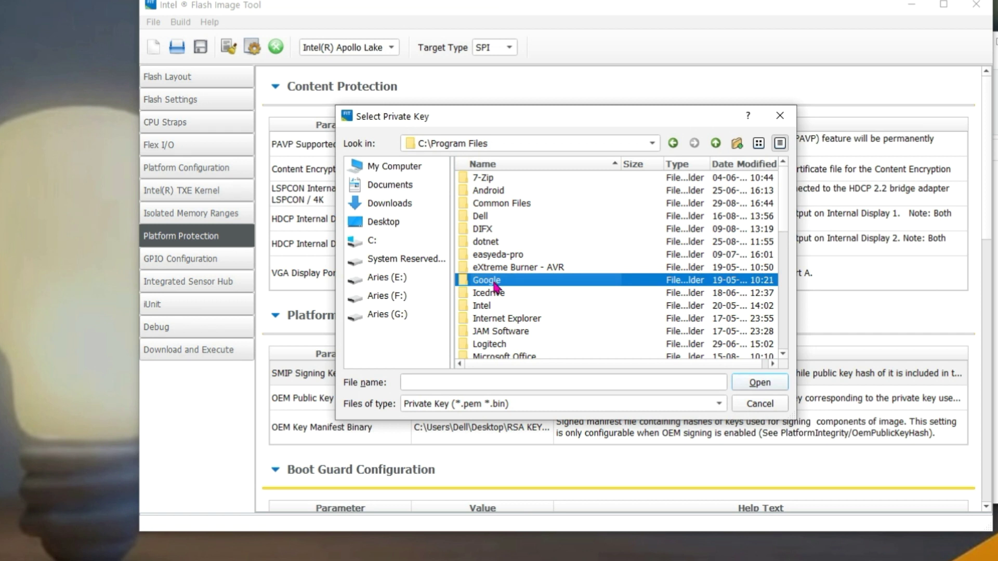
{"action": "key", "text": "o"}
{"action": "double_click", "coordinate": [500, 345]}
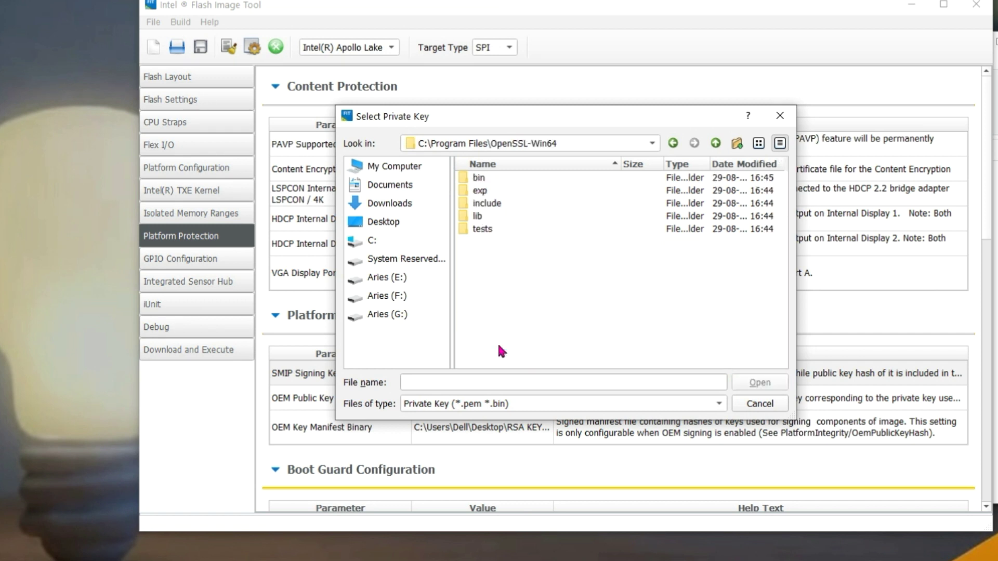
{"action": "double_click", "coordinate": [477, 179]}
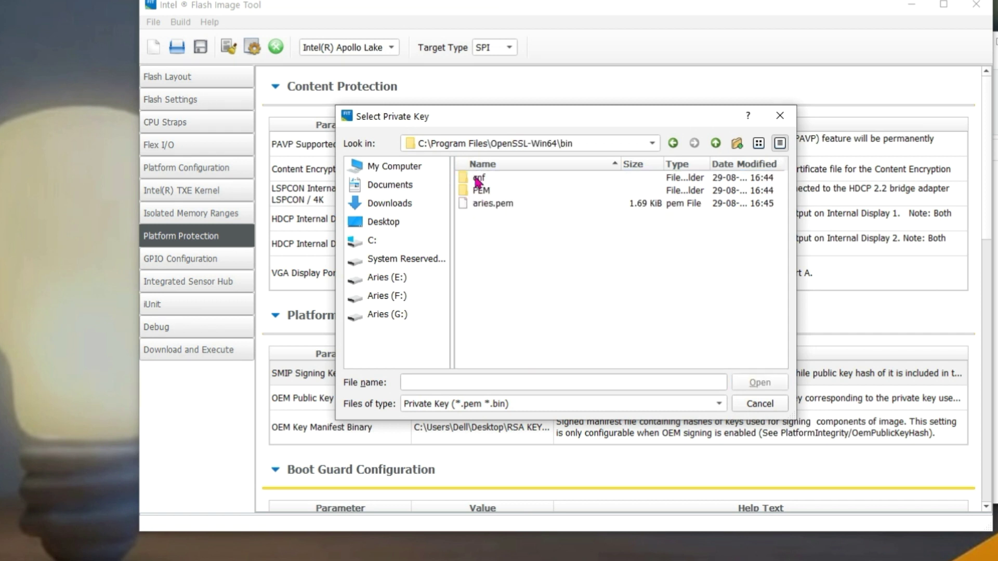
{"action": "left_click", "coordinate": [488, 205]}
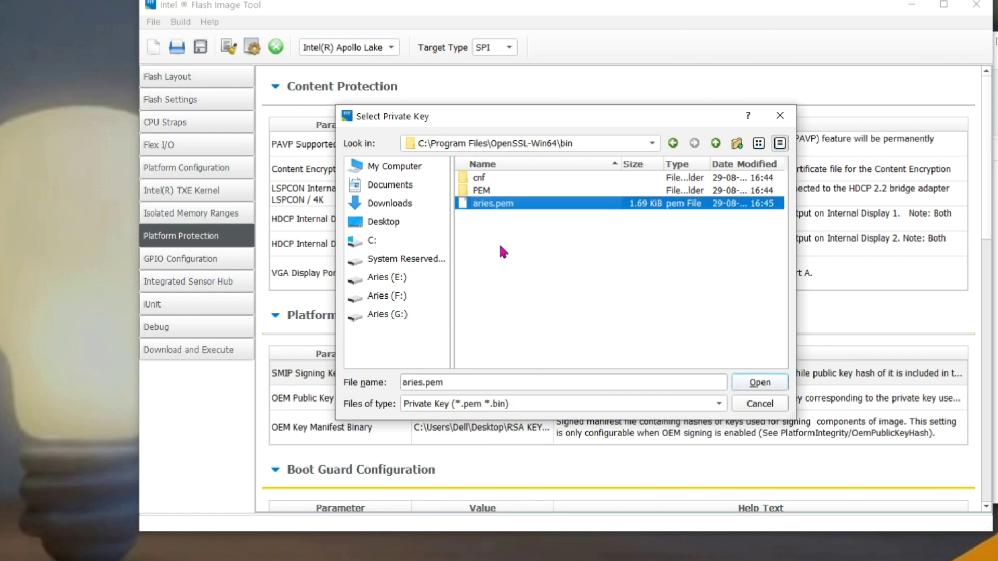
{"action": "left_click", "coordinate": [758, 382]}
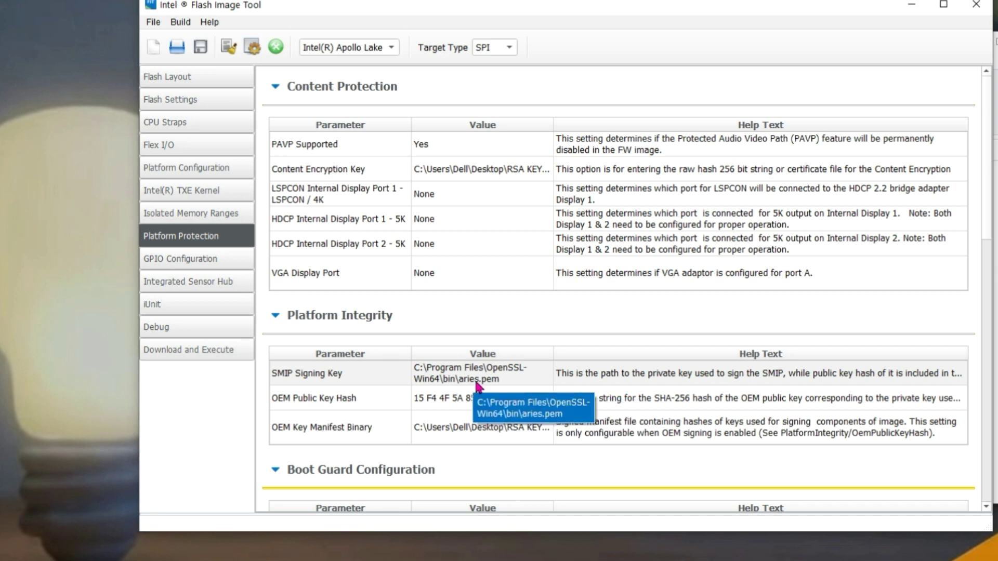
- Set Generate Intermediate Files to No in the image build settings
{"action": "left_click", "coordinate": [185, 25]}
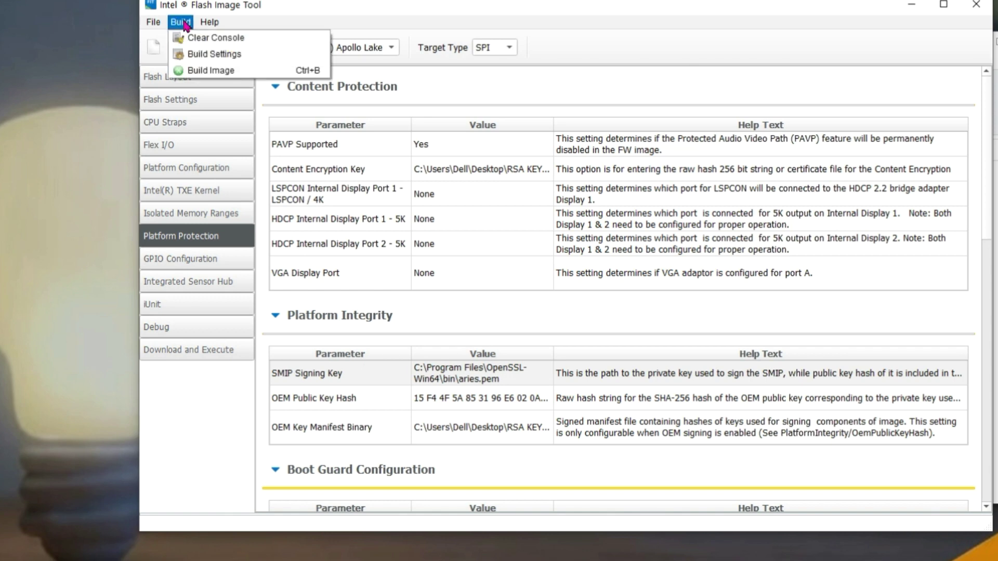
{"action": "left_click", "coordinate": [215, 55]}
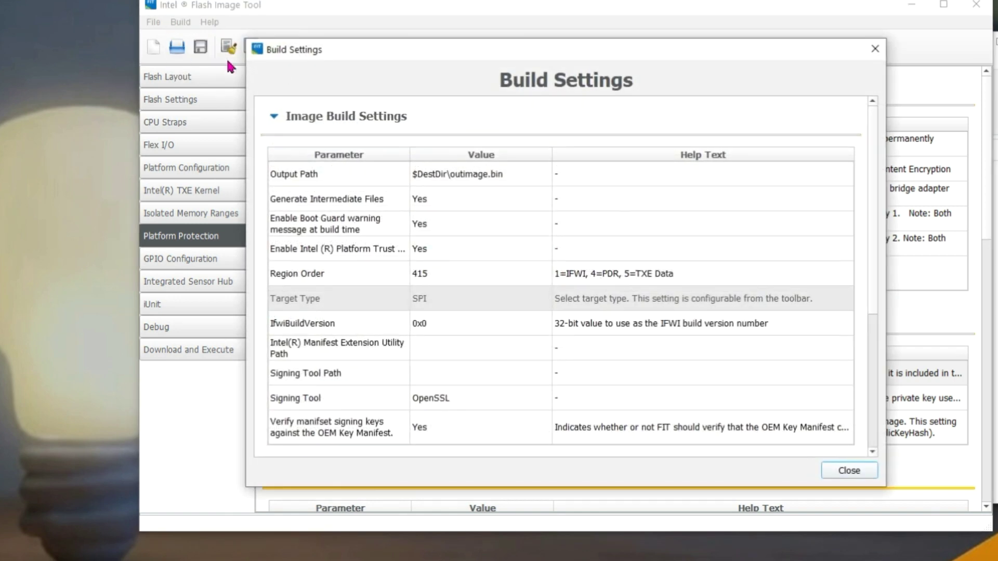
{"action": "left_click", "coordinate": [451, 204]}
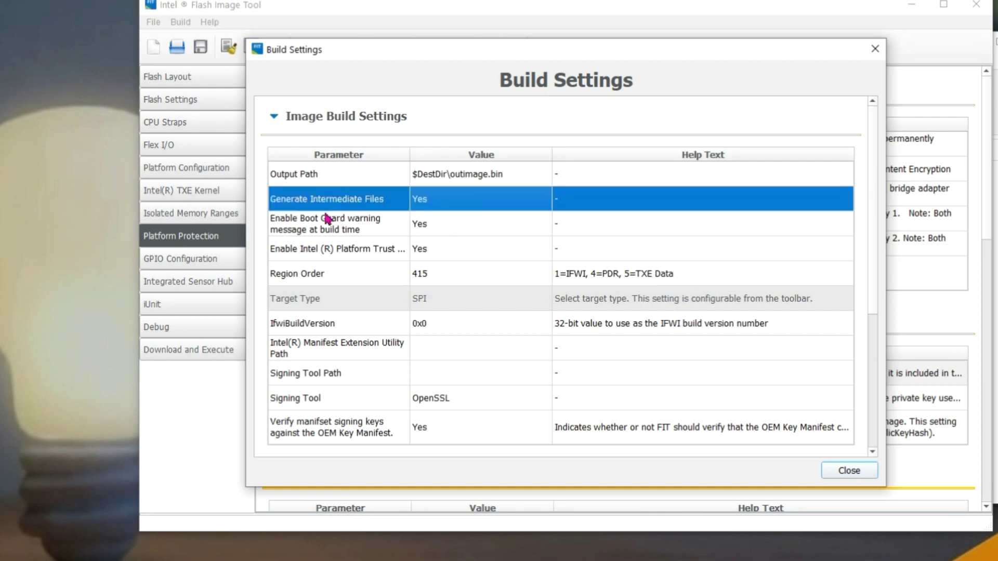
{"action": "left_click", "coordinate": [490, 204]}
{"action": "left_click", "coordinate": [543, 203]}
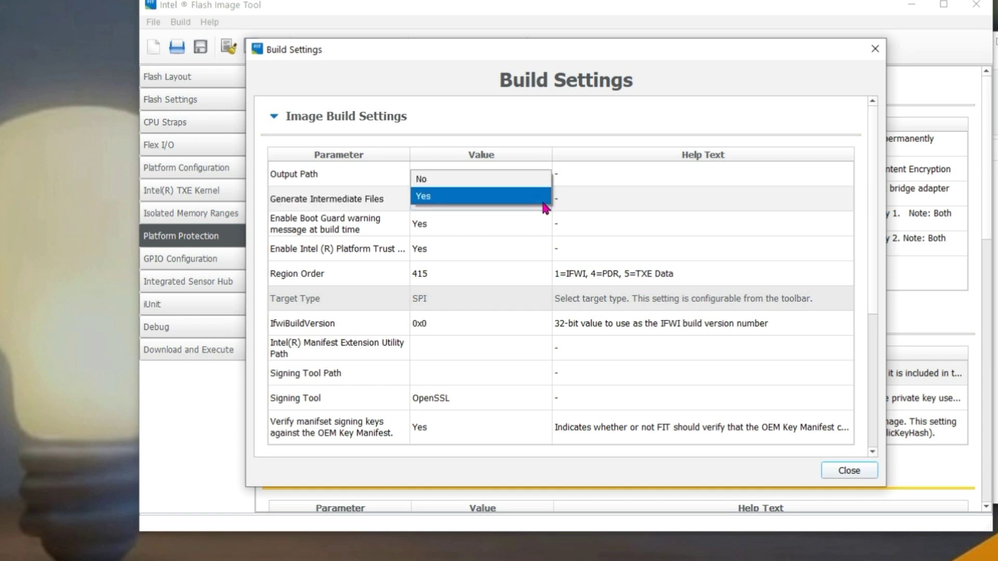
{"action": "left_click", "coordinate": [522, 179]}
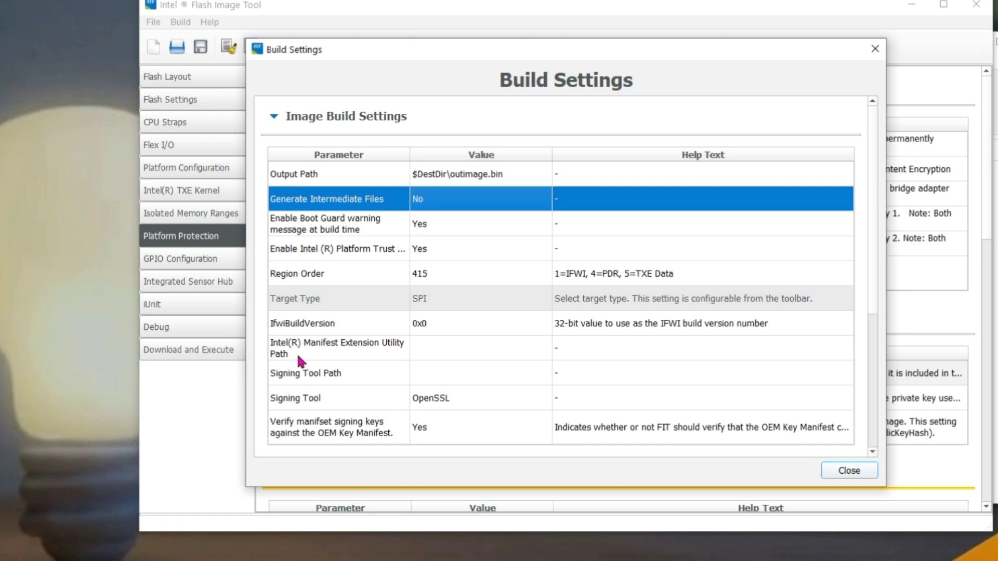
- Set the Intel(R) Manifest Extension Utility Path to meu.exe from the Manifest Extension Utility\WIN32 folder of the system tools
{"action": "left_click", "coordinate": [490, 340]}
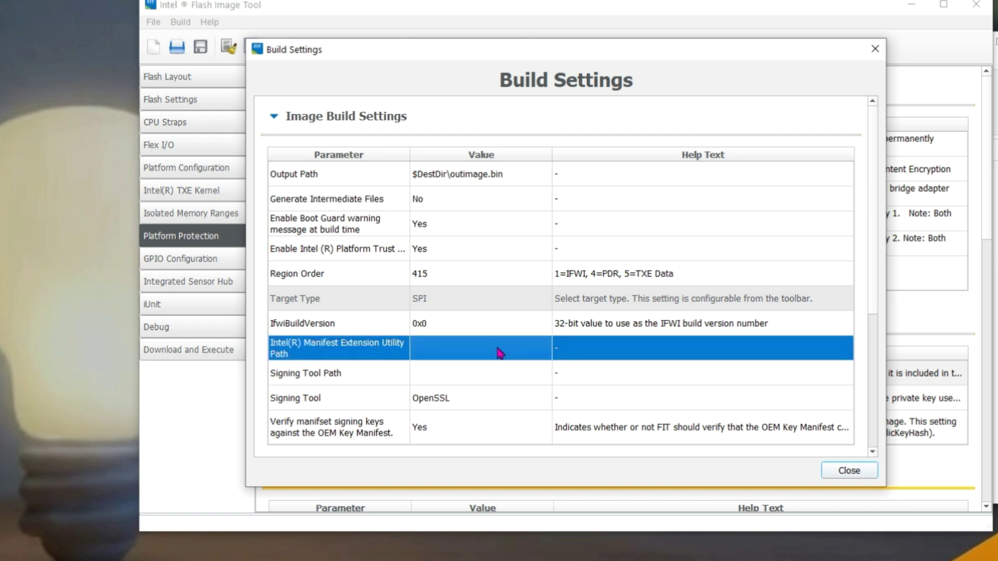
{"action": "left_click", "coordinate": [538, 355]}
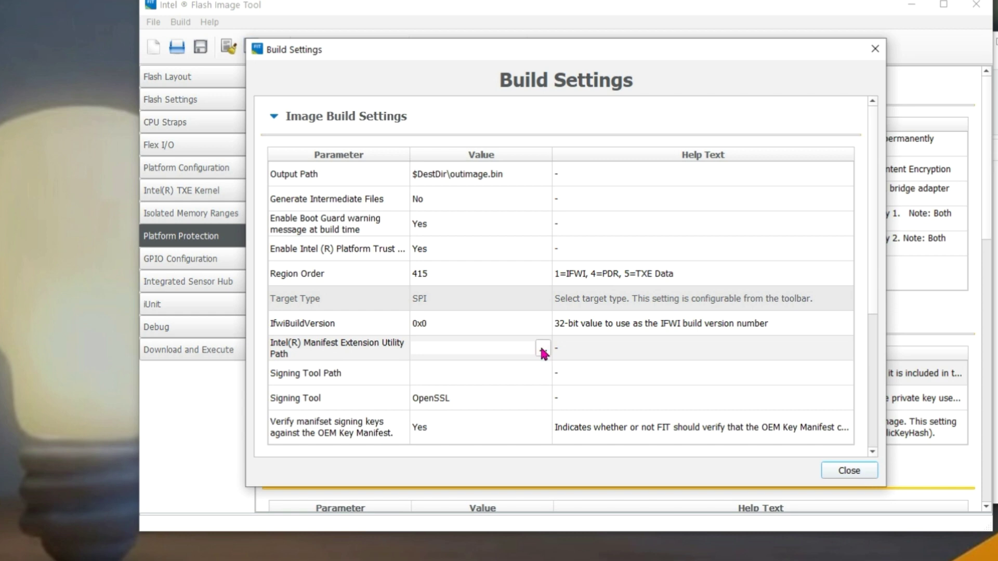
{"action": "left_click", "coordinate": [542, 348]}
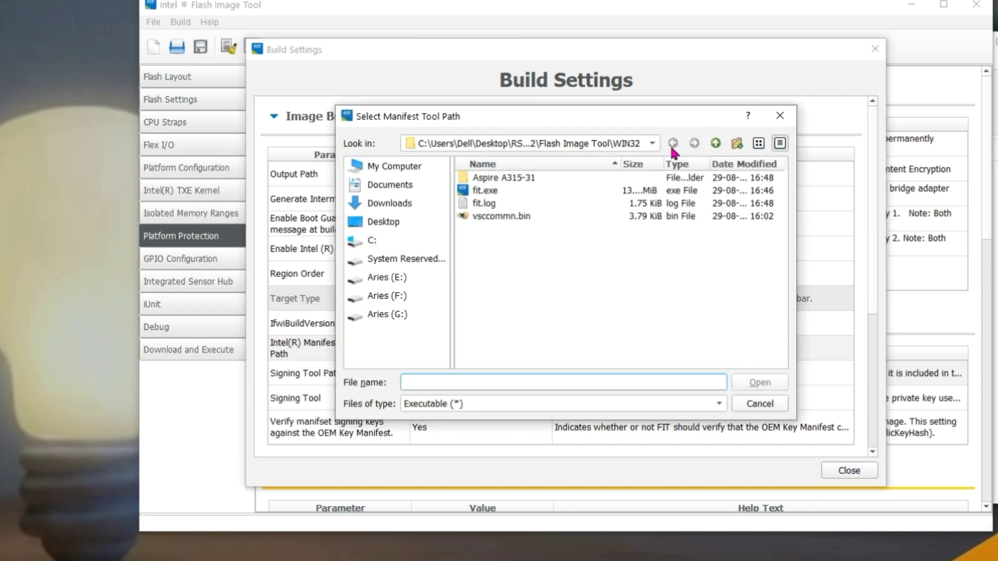
{"action": "left_click", "coordinate": [717, 145]}
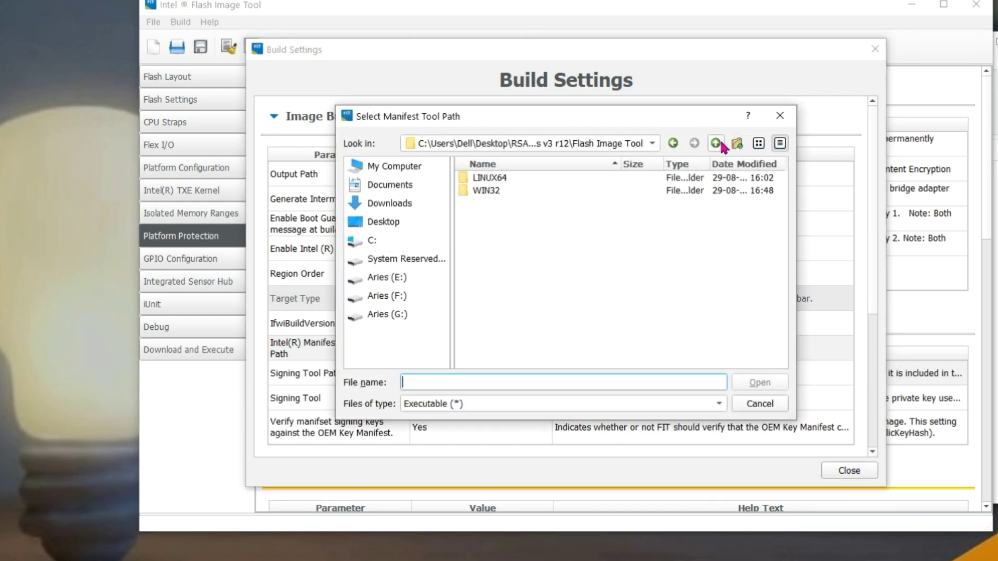
{"action": "left_click", "coordinate": [721, 143]}
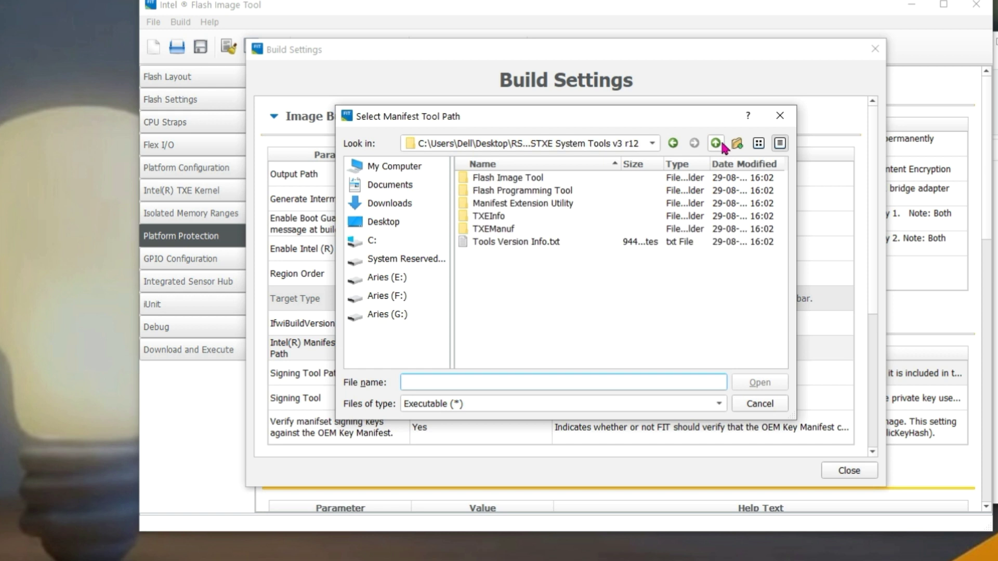
{"action": "left_click", "coordinate": [522, 203]}
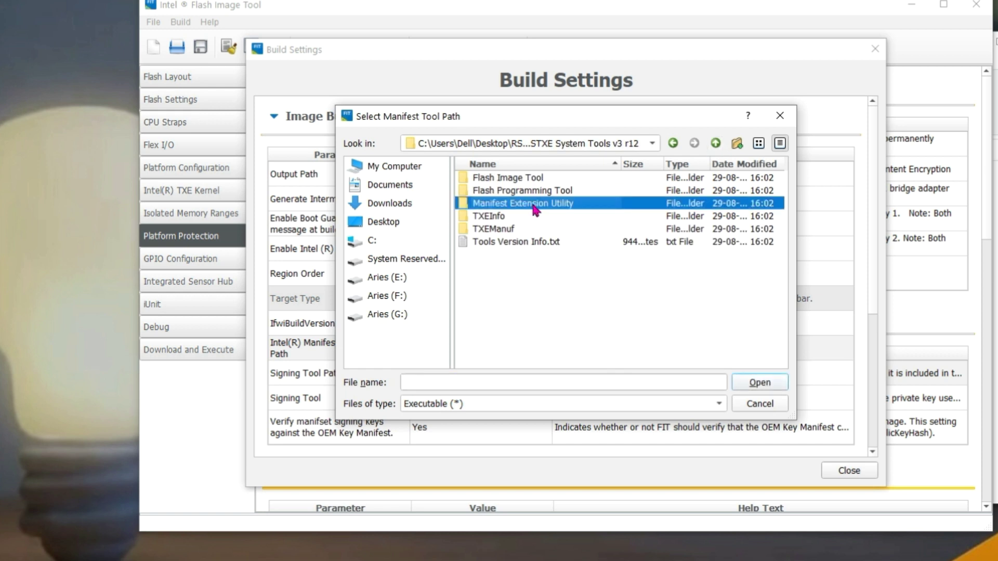
{"action": "double_click", "coordinate": [535, 207]}
{"action": "double_click", "coordinate": [489, 191]}
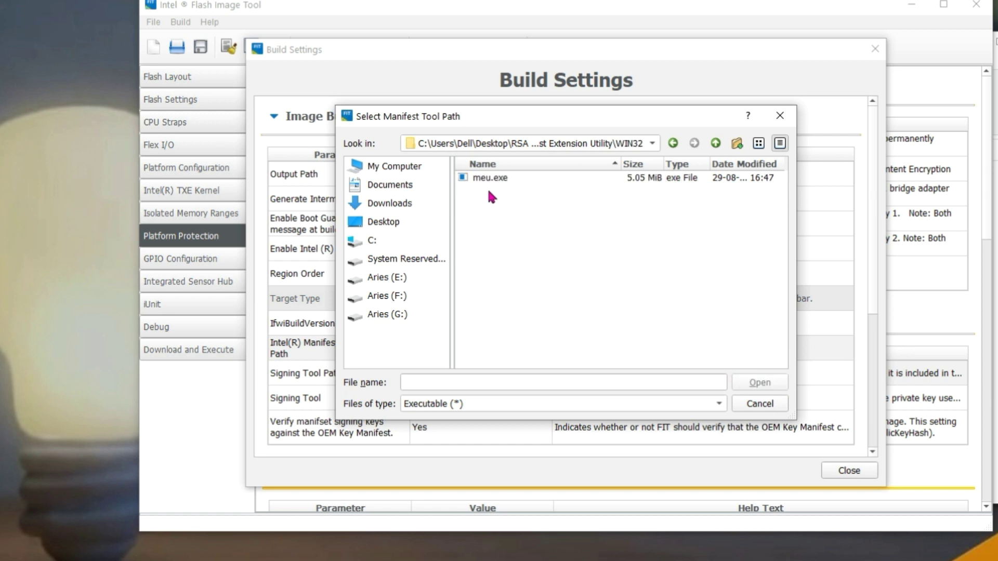
{"action": "left_click", "coordinate": [488, 179]}
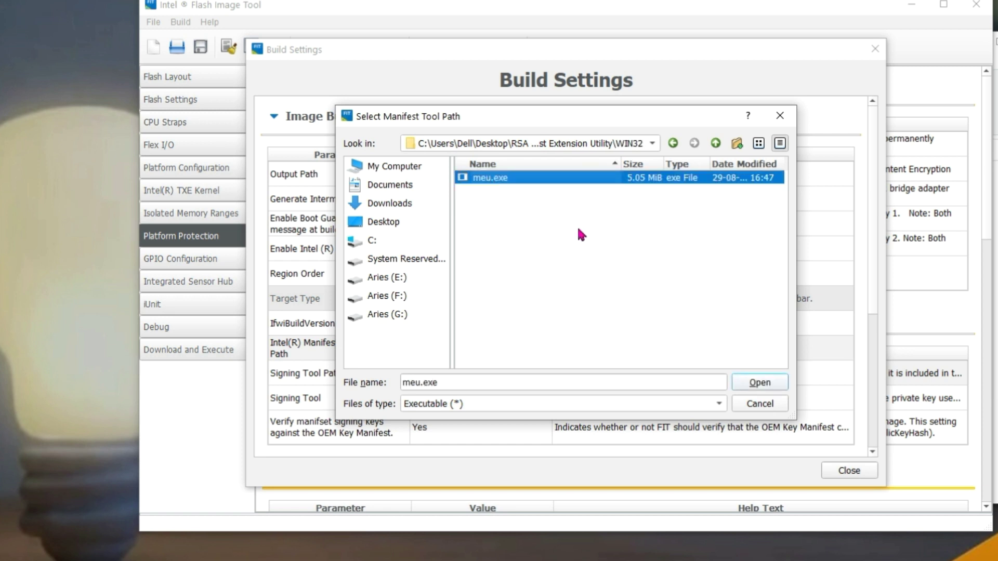
{"action": "left_click", "coordinate": [756, 385]}
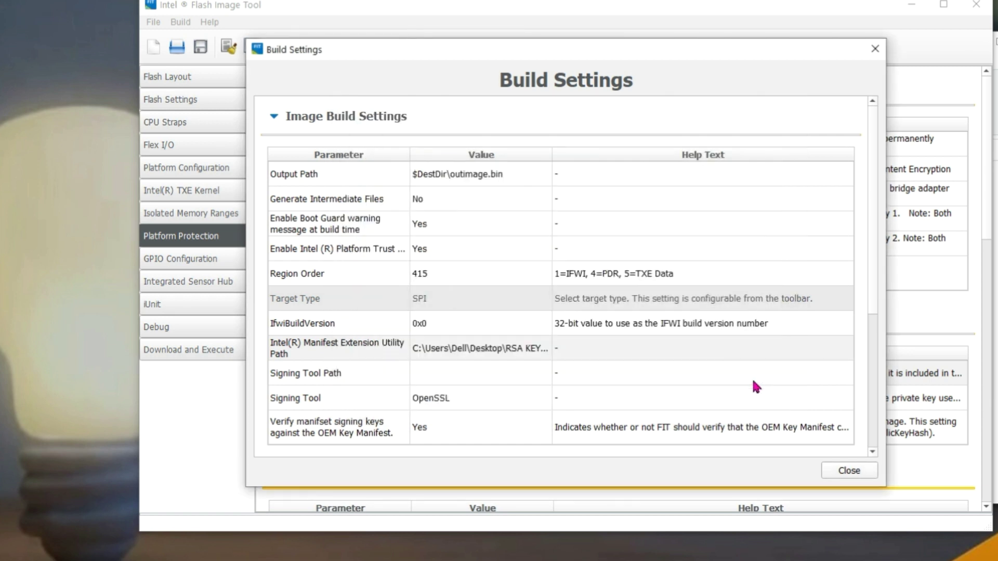
- Set the Signing Tool Path in the image build settings to C:\Program Files\OpenSSL-Win64\bin\openssl.exe
{"action": "left_click", "coordinate": [443, 379]}
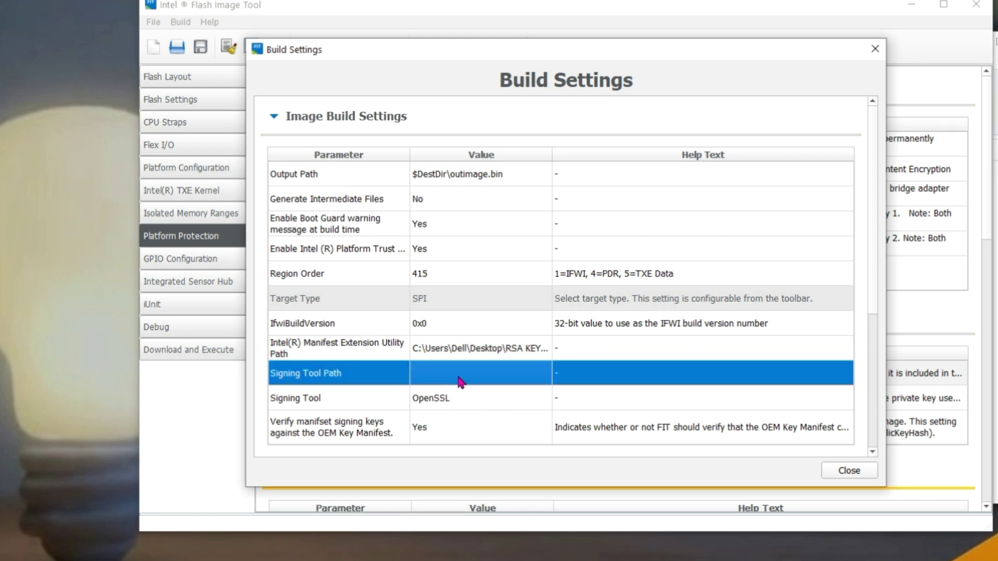
{"action": "left_click", "coordinate": [462, 380]}
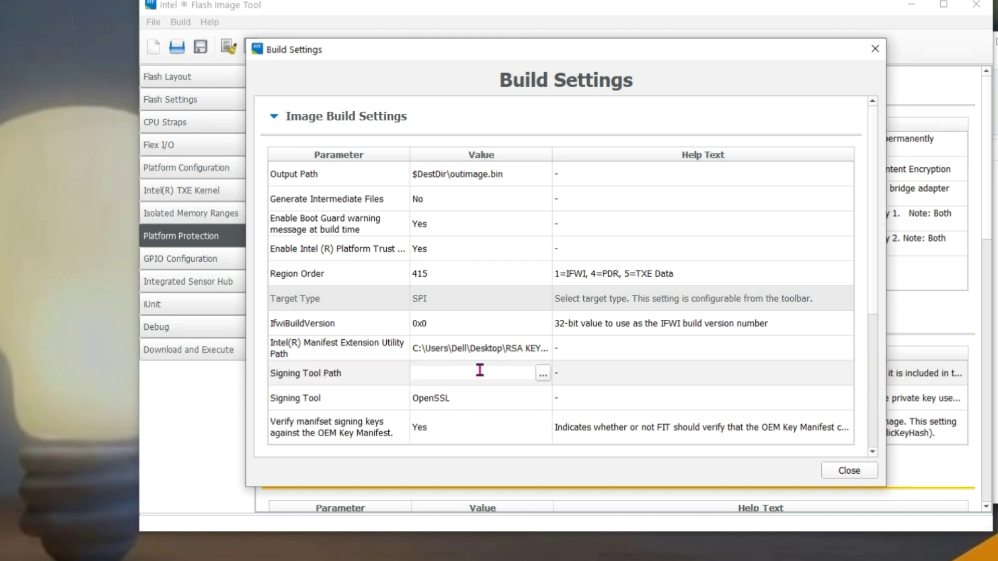
{"action": "left_click", "coordinate": [543, 373]}
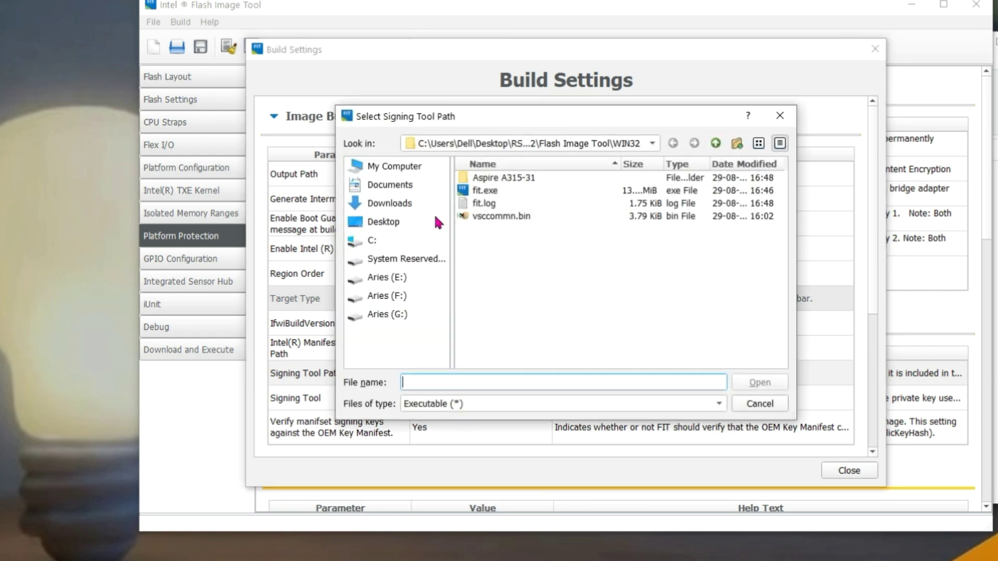
{"action": "left_click", "coordinate": [371, 243]}
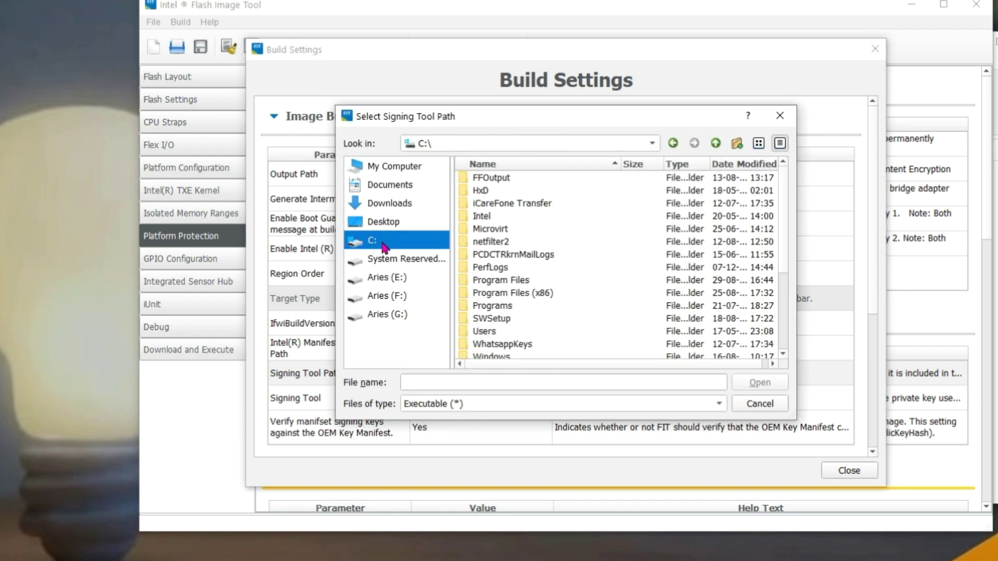
{"action": "double_click", "coordinate": [498, 283]}
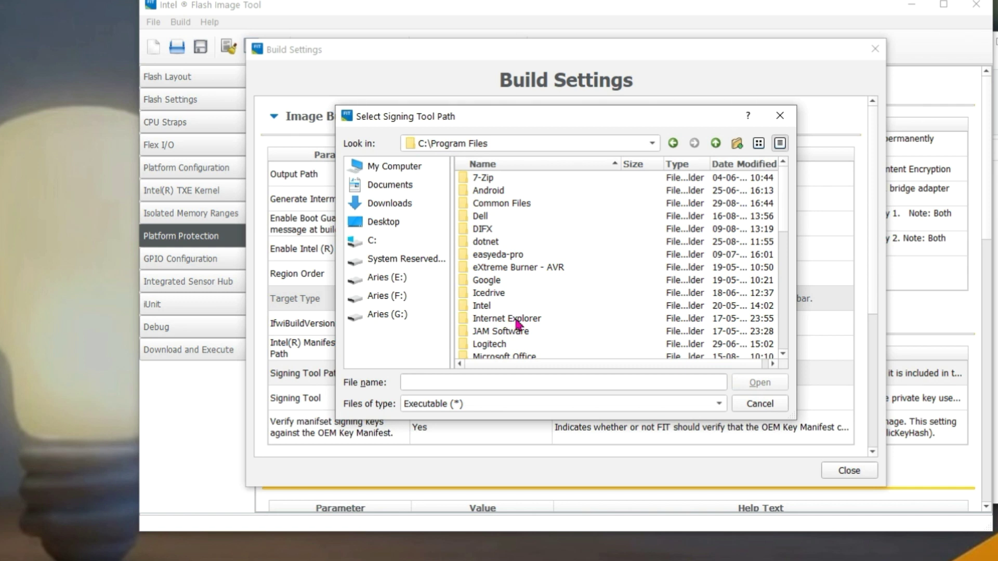
{"action": "left_click", "coordinate": [480, 280]}
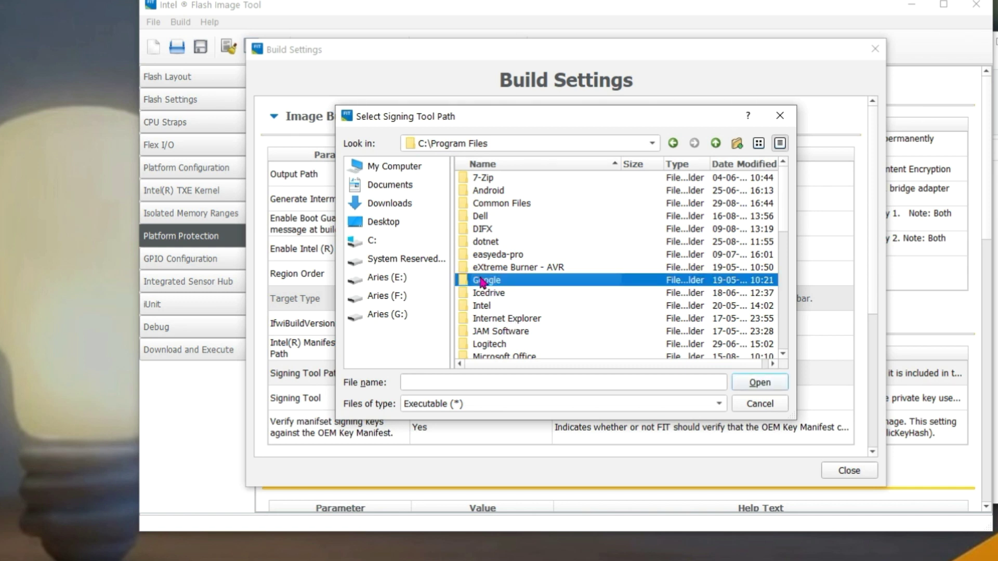
{"action": "key", "text": "o"}
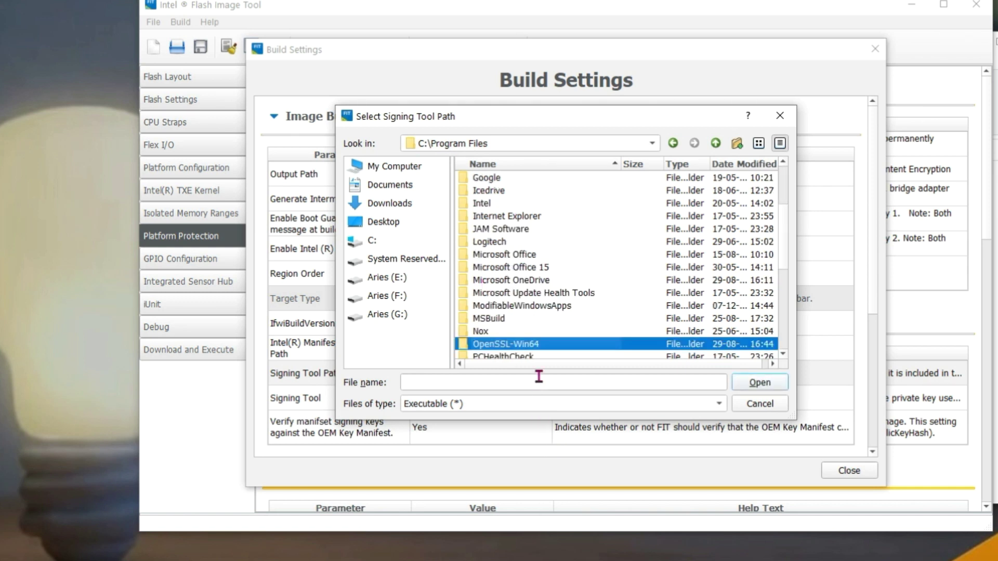
{"action": "double_click", "coordinate": [536, 345]}
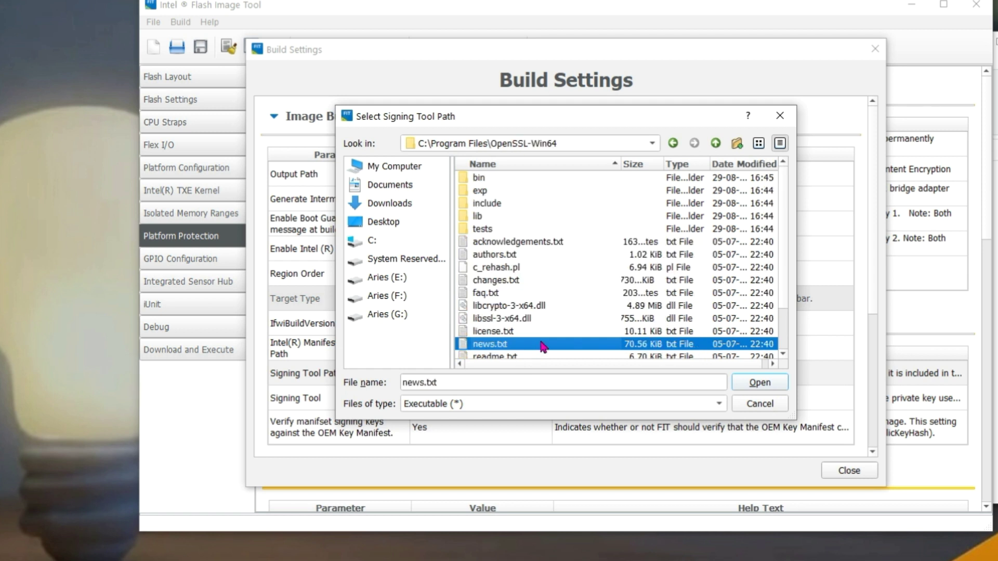
{"action": "left_click", "coordinate": [482, 181]}
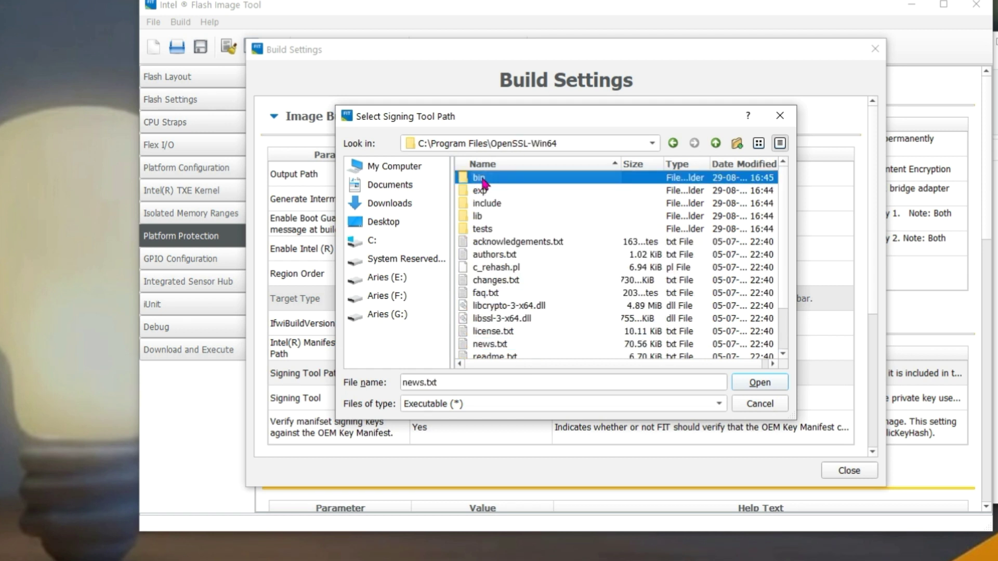
{"action": "double_click", "coordinate": [483, 182]}
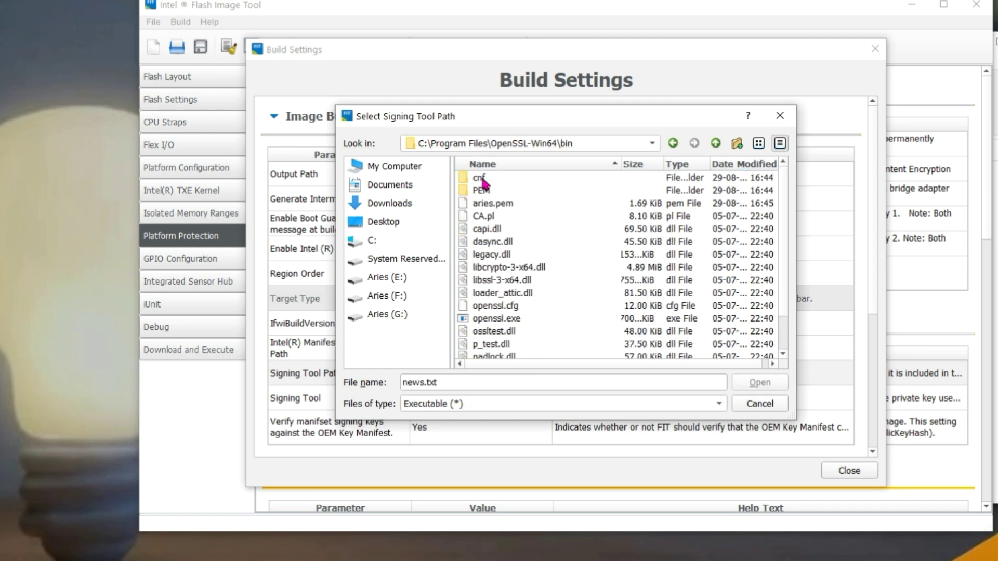
{"action": "left_click", "coordinate": [499, 319]}
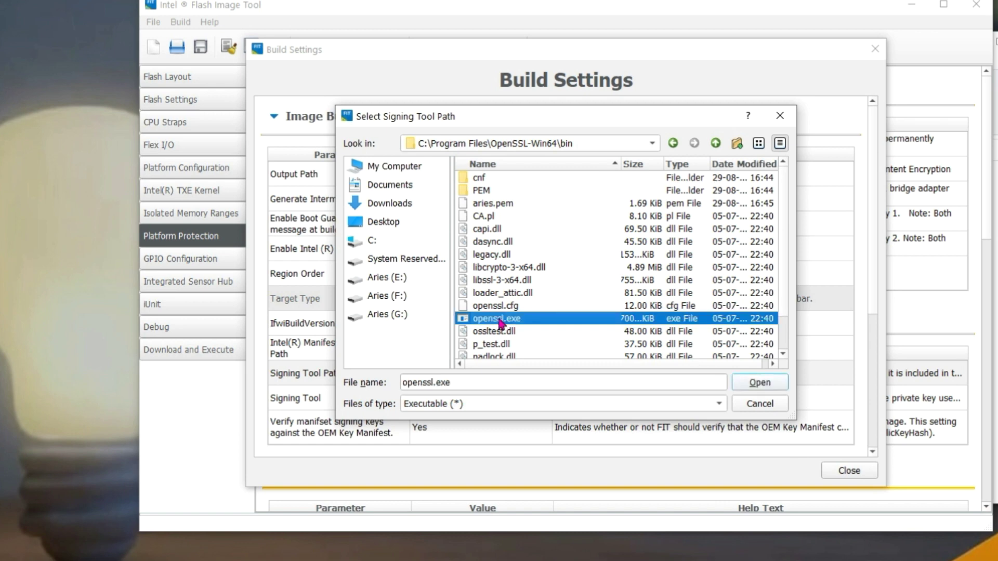
{"action": "left_click", "coordinate": [758, 383]}
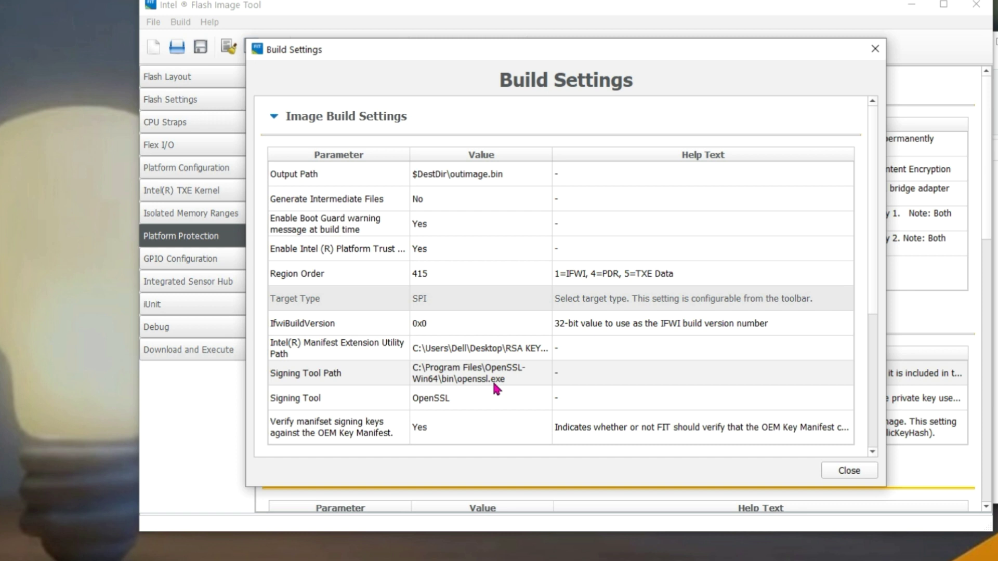
- Set the verification of manifest signing keys against the OEM Key Manifest to No and close the build settings
{"action": "left_click", "coordinate": [451, 429]}
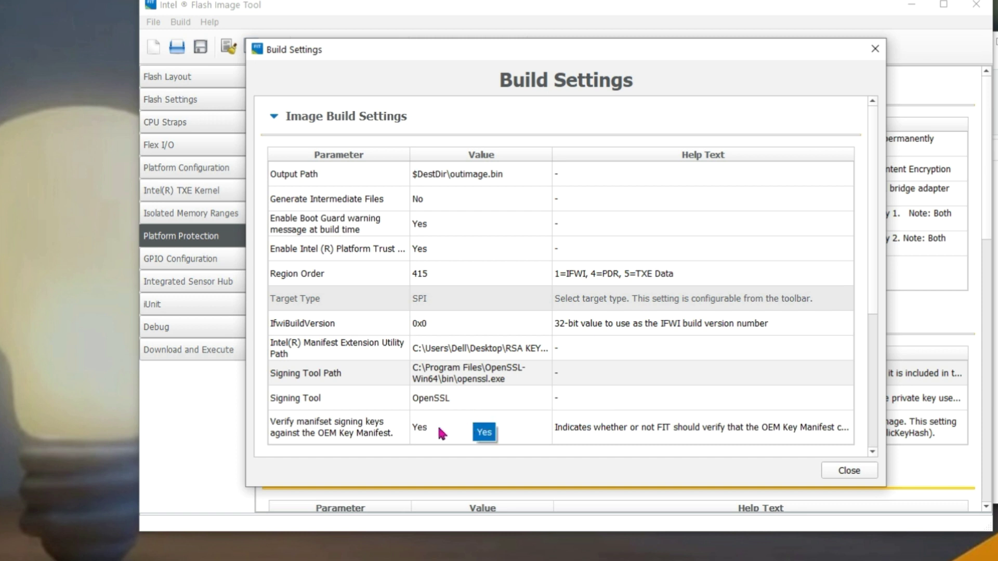
{"action": "left_click", "coordinate": [447, 429]}
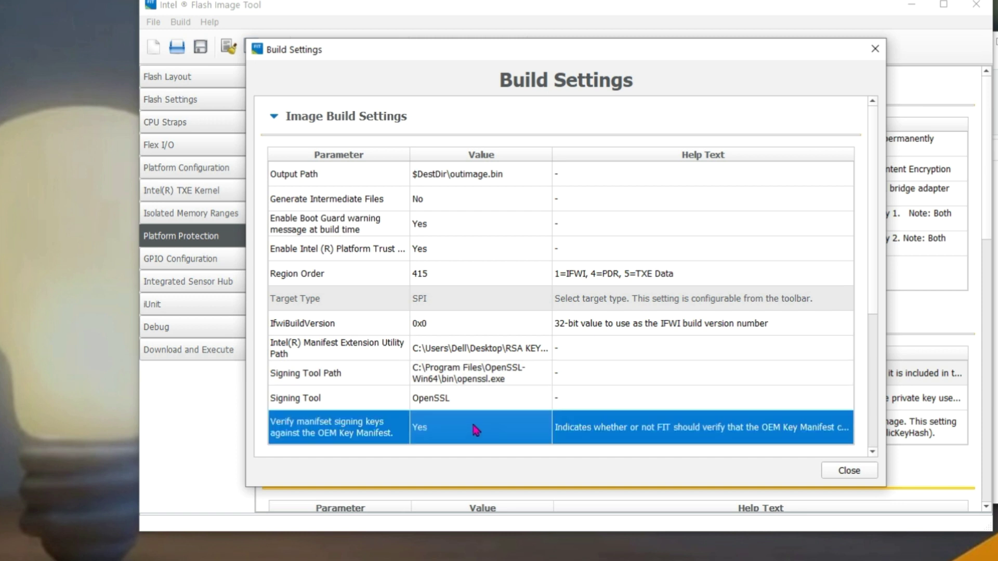
{"action": "left_click", "coordinate": [476, 429]}
{"action": "left_click", "coordinate": [538, 430]}
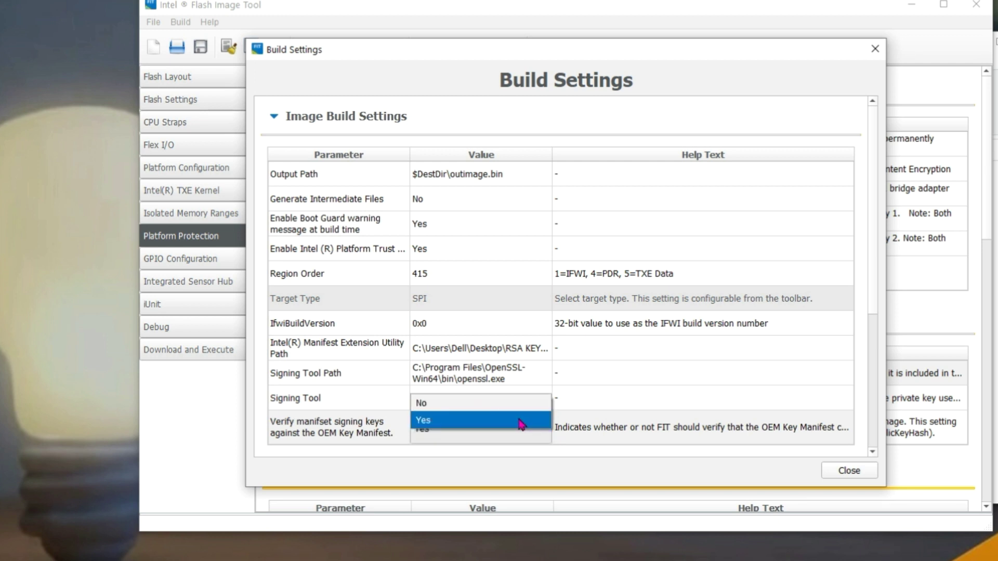
{"action": "left_click", "coordinate": [518, 411]}
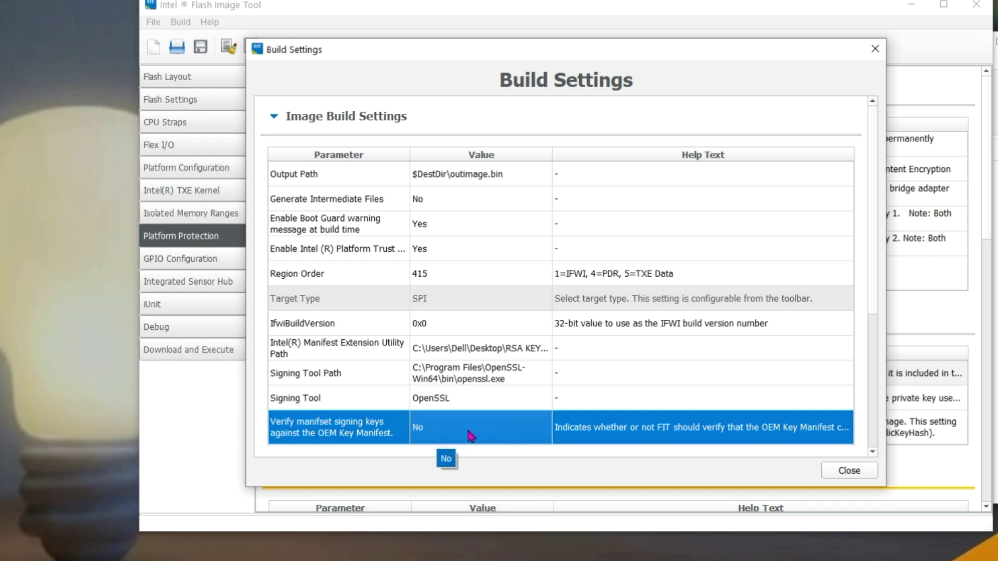
{"action": "left_click", "coordinate": [845, 472]}
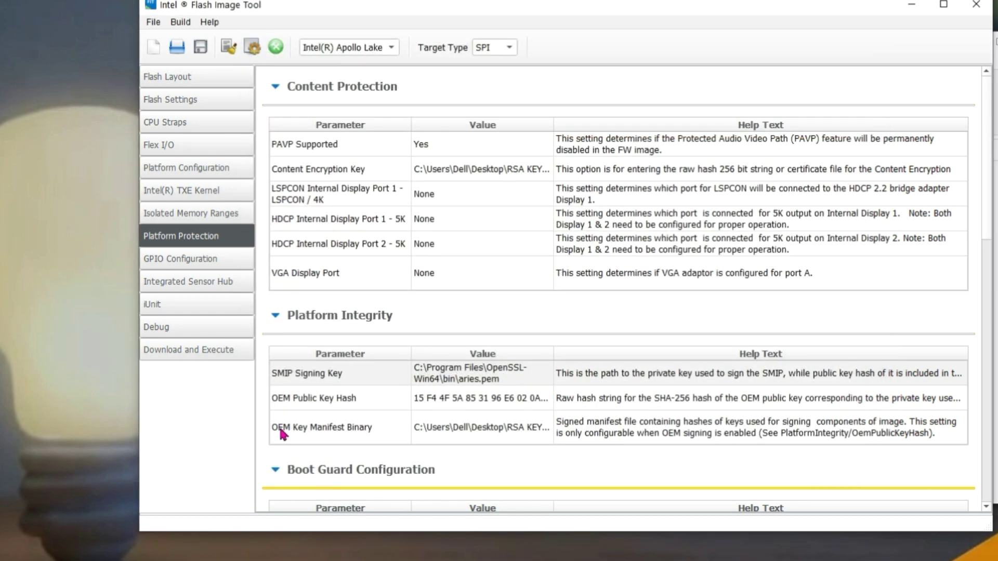
- Save the image configuration as Untitled.xml in the Flash Image Tool\WIN32 folder
{"action": "left_click", "coordinate": [154, 24]}
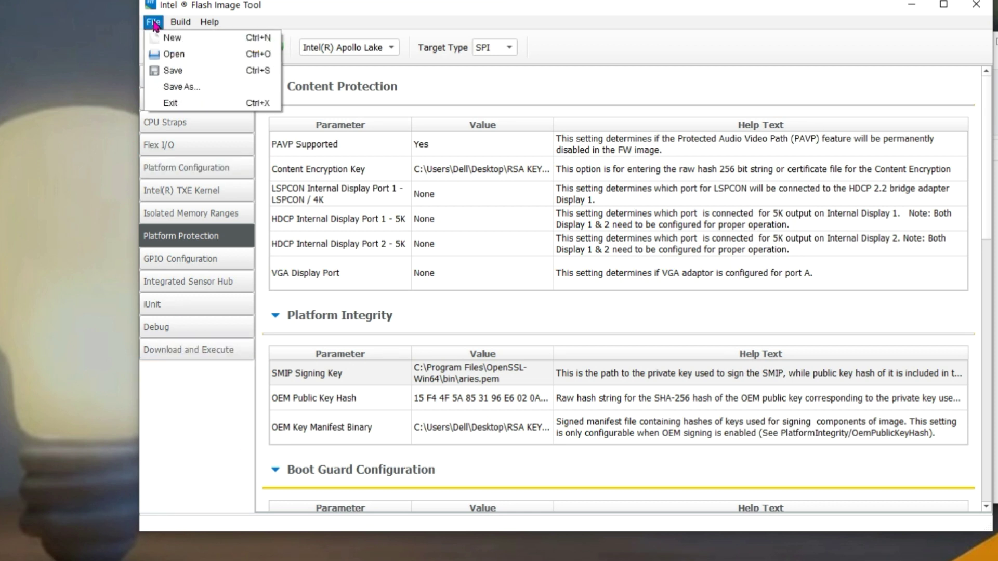
{"action": "left_click", "coordinate": [182, 72]}
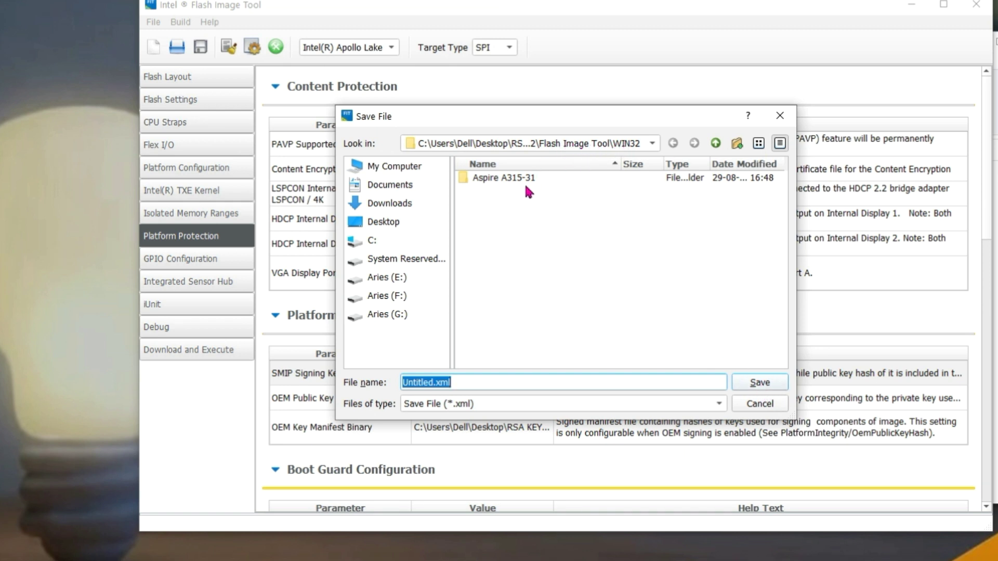
{"action": "left_click", "coordinate": [765, 386]}
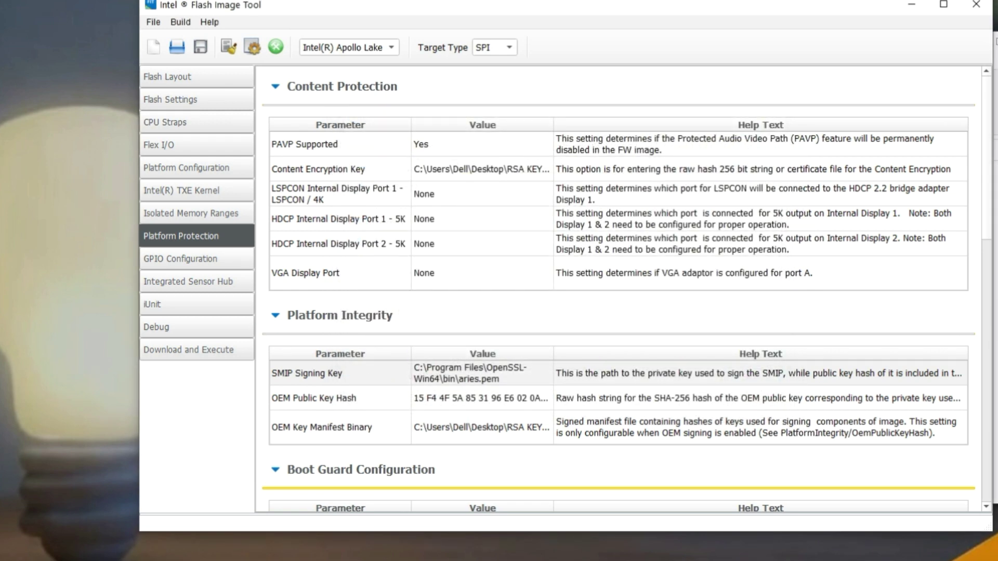
- Switch to File Explorer and copy 3.1.50.2222_B_PRD_RGN.bin from the RSA KEY CASESTUDY folder
{"action": "left_click", "coordinate": [912, 9]}
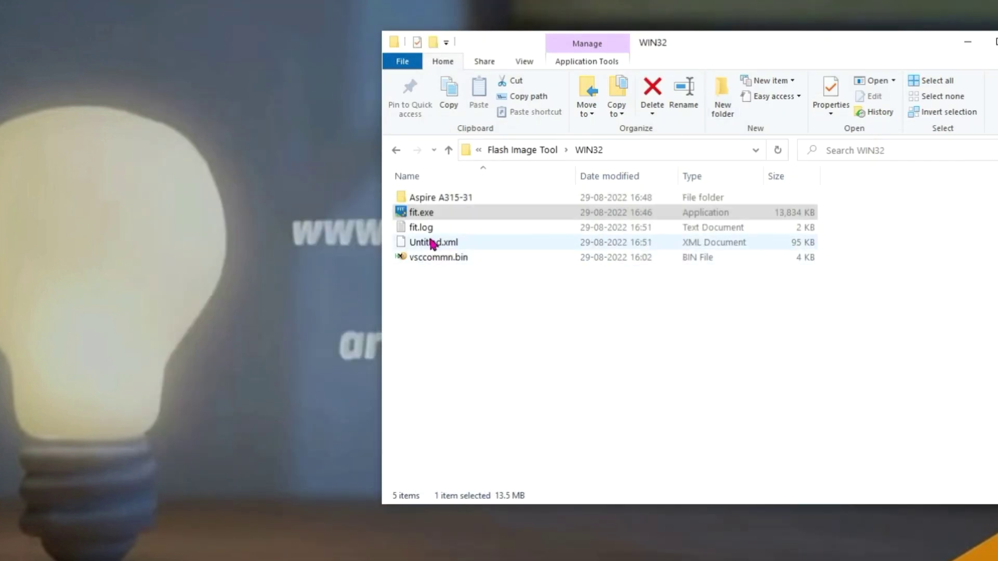
{"action": "left_click", "coordinate": [446, 245]}
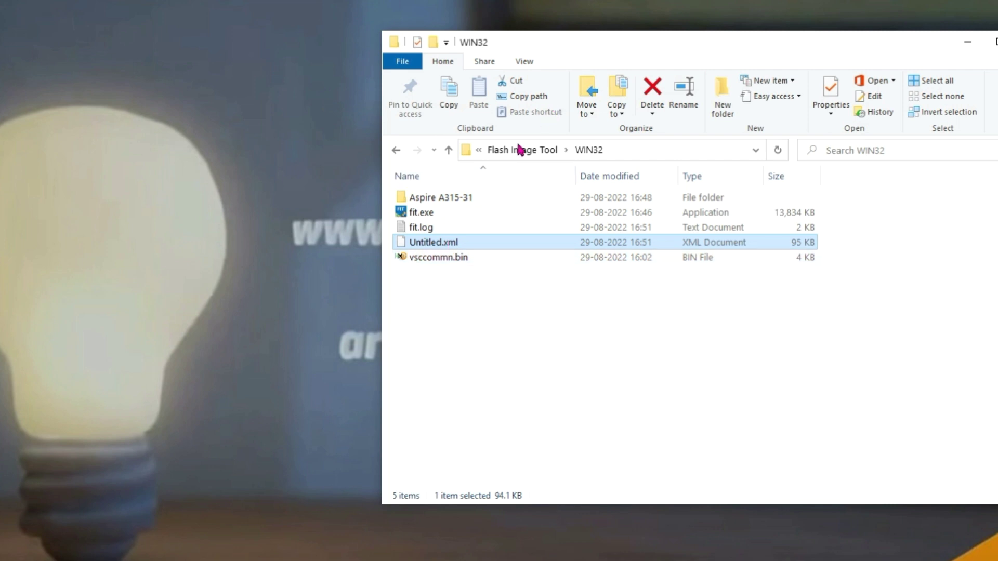
{"action": "left_click", "coordinate": [539, 152]}
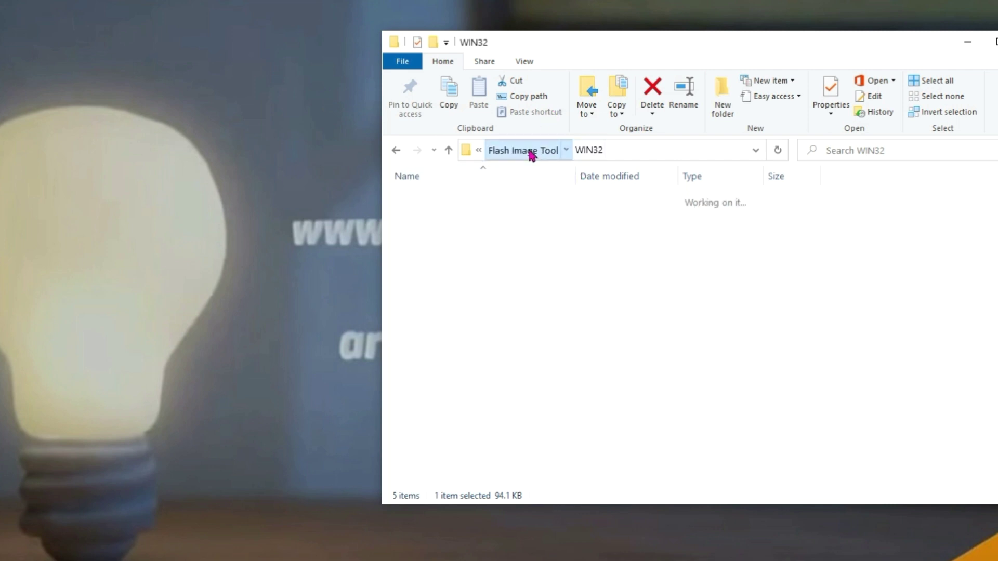
{"action": "left_click", "coordinate": [519, 151]}
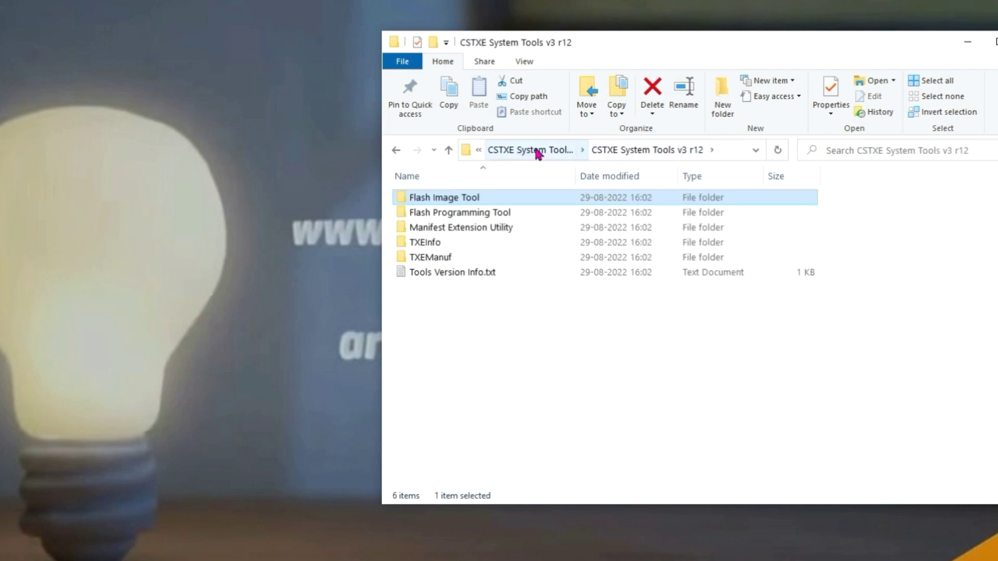
{"action": "left_click", "coordinate": [531, 151]}
{"action": "left_click", "coordinate": [526, 152]}
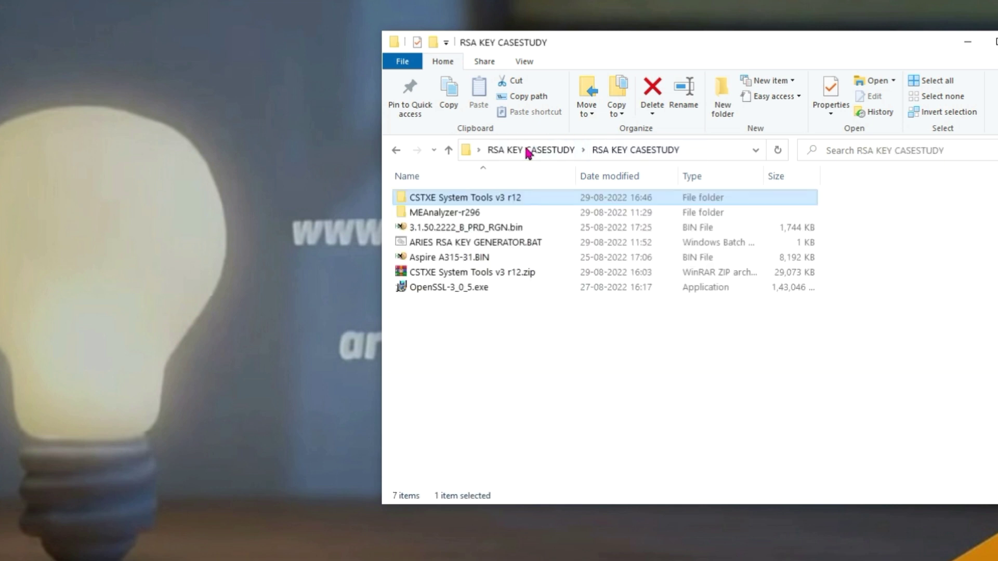
{"action": "left_click", "coordinate": [446, 228]}
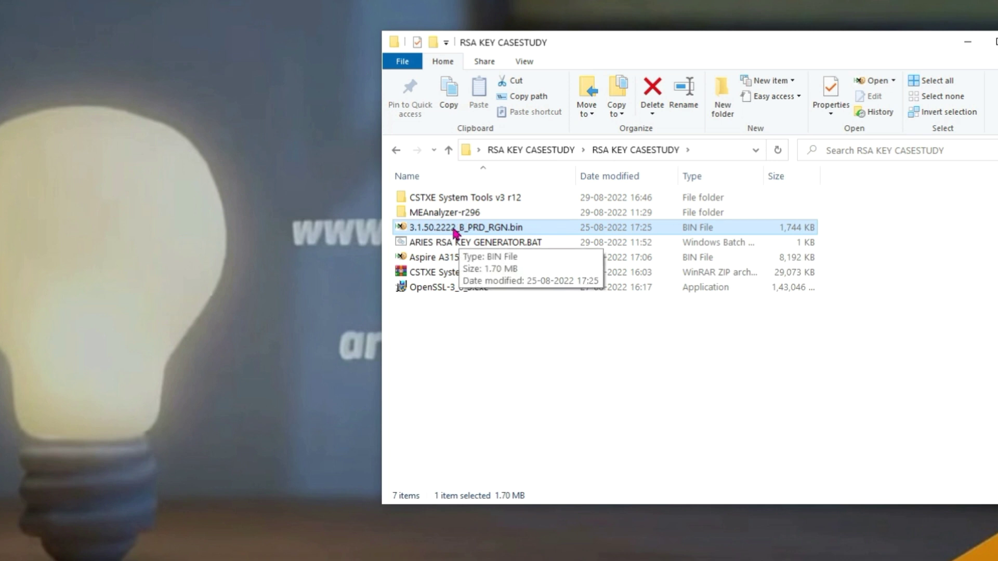
{"action": "right_click", "coordinate": [453, 232]}
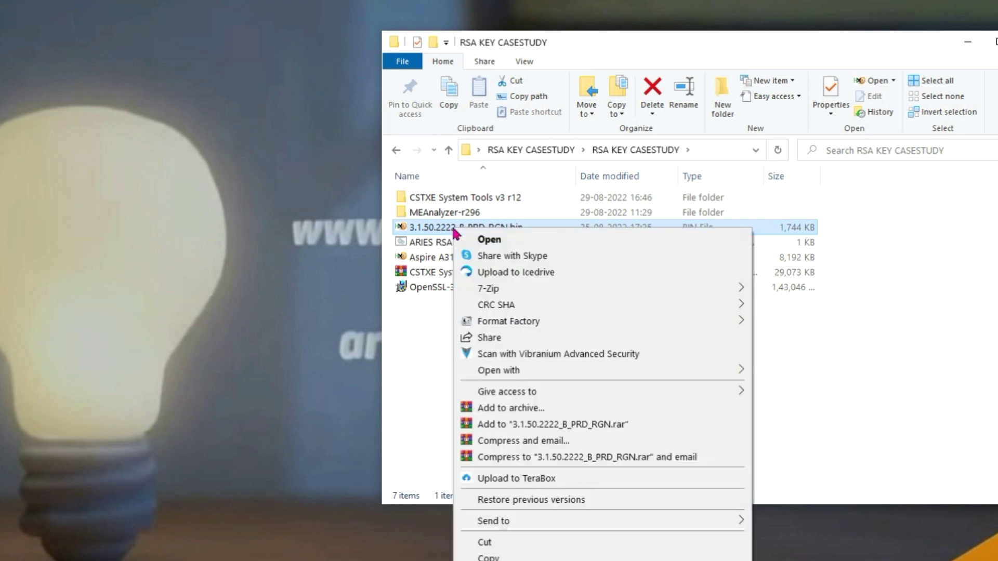
{"action": "left_click", "coordinate": [496, 556]}
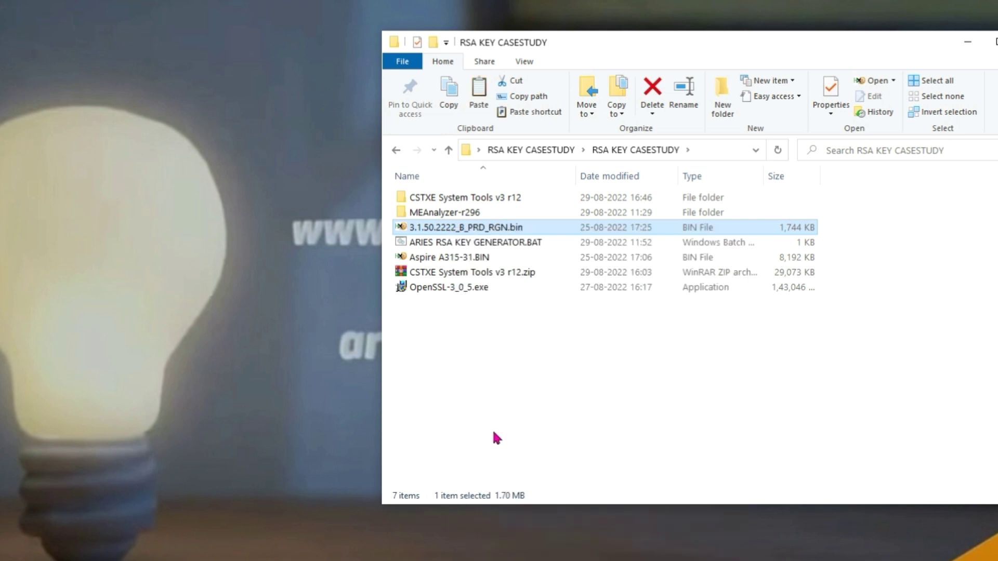
- Paste the copied 3.1.50.2222_B_PRD_RGN.bin into the Flash Image Tool\WIN32\Aspire A315-31\Decomp folder
{"action": "double_click", "coordinate": [457, 202]}
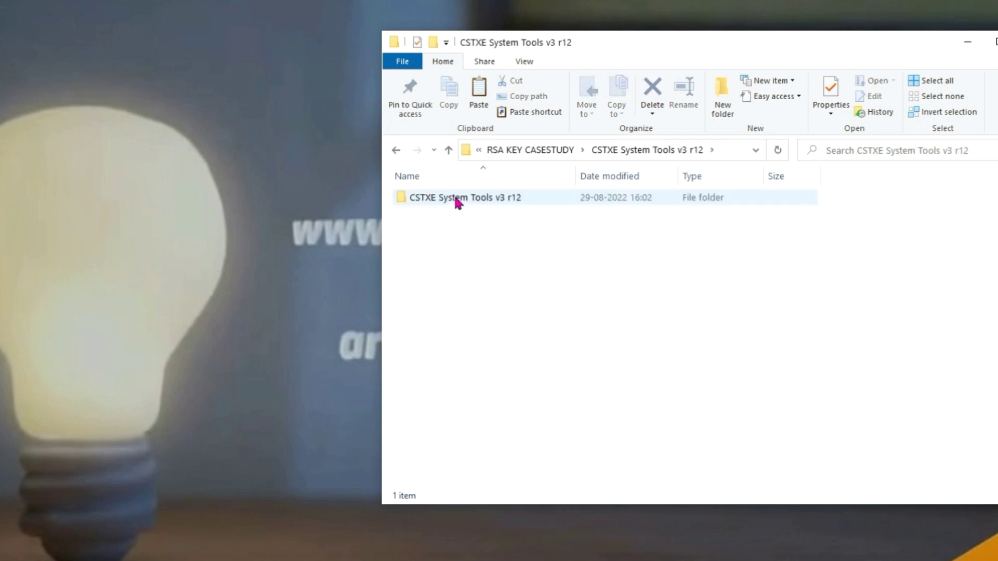
{"action": "double_click", "coordinate": [456, 201]}
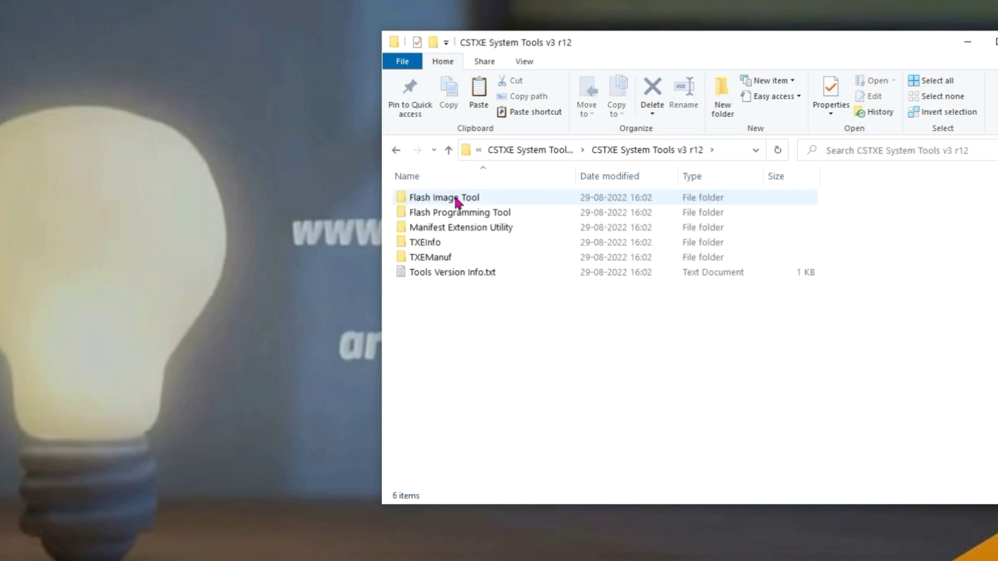
{"action": "left_click", "coordinate": [450, 202]}
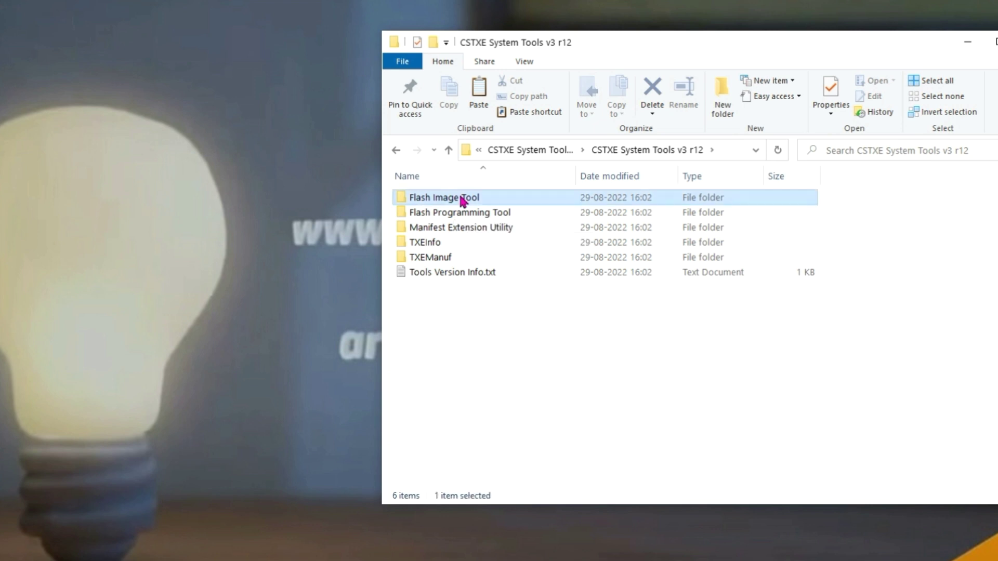
{"action": "double_click", "coordinate": [443, 200]}
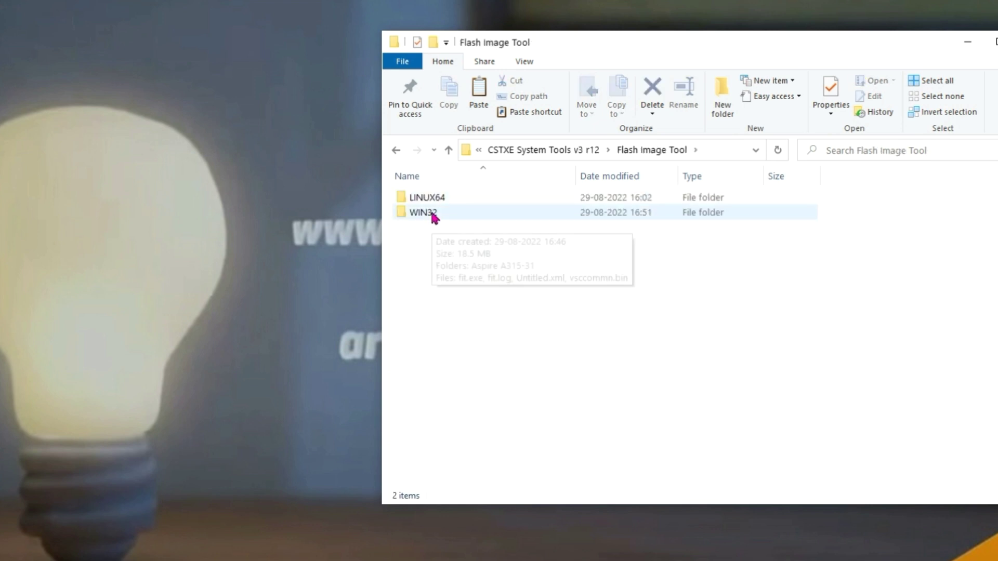
{"action": "left_click", "coordinate": [433, 214]}
{"action": "double_click", "coordinate": [435, 214]}
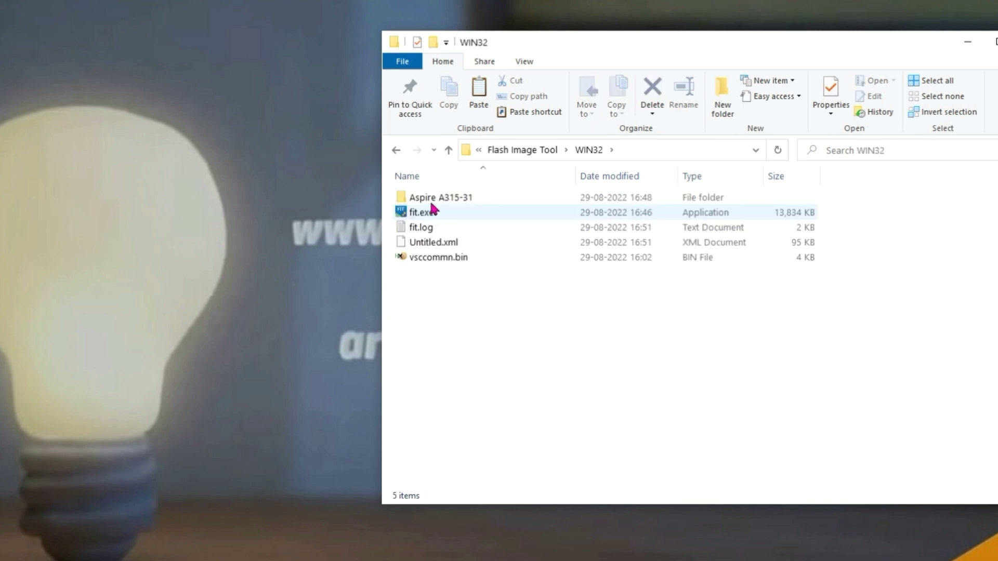
{"action": "left_click", "coordinate": [439, 200]}
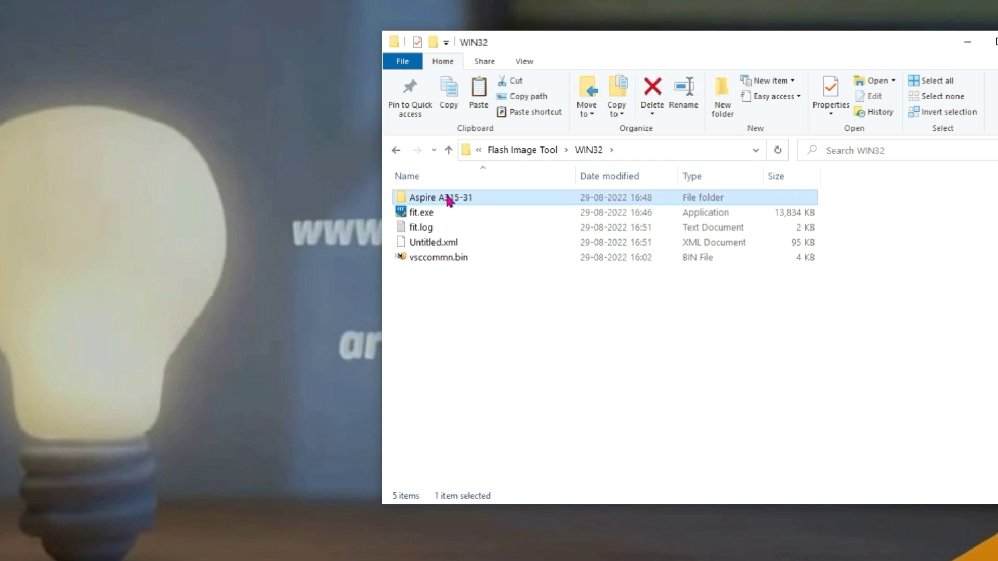
{"action": "double_click", "coordinate": [447, 200]}
{"action": "double_click", "coordinate": [441, 200]}
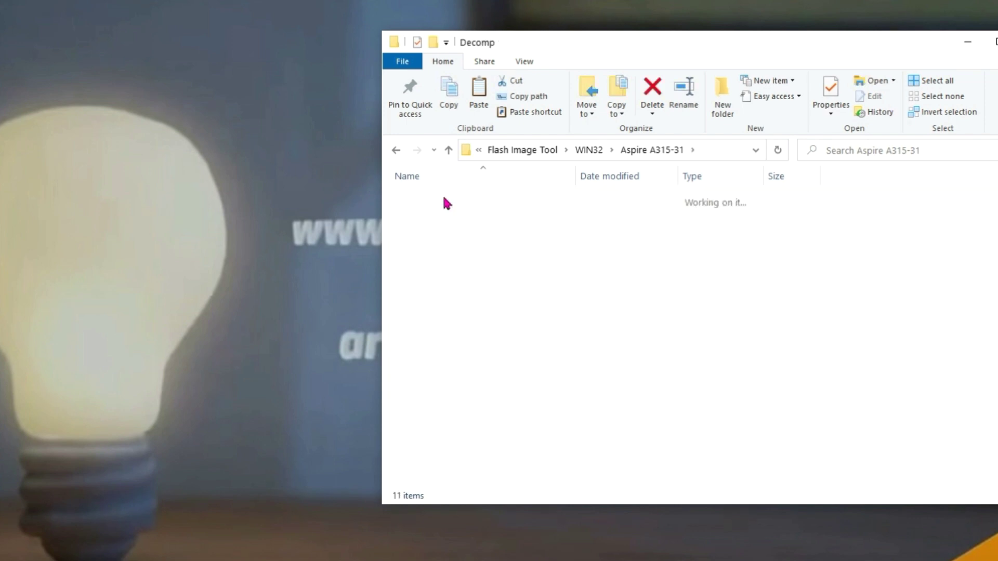
{"action": "right_click", "coordinate": [436, 396]}
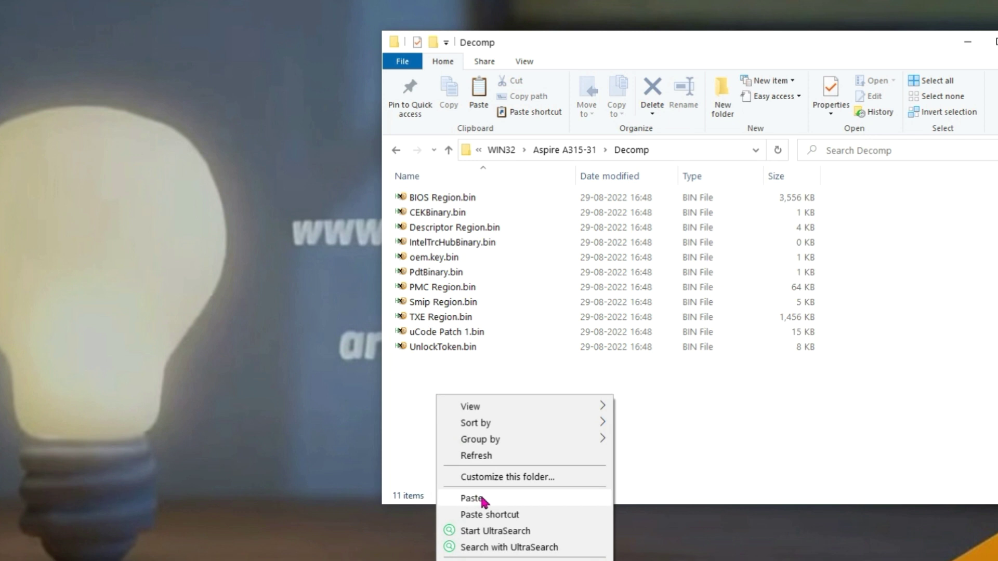
{"action": "left_click", "coordinate": [471, 499]}
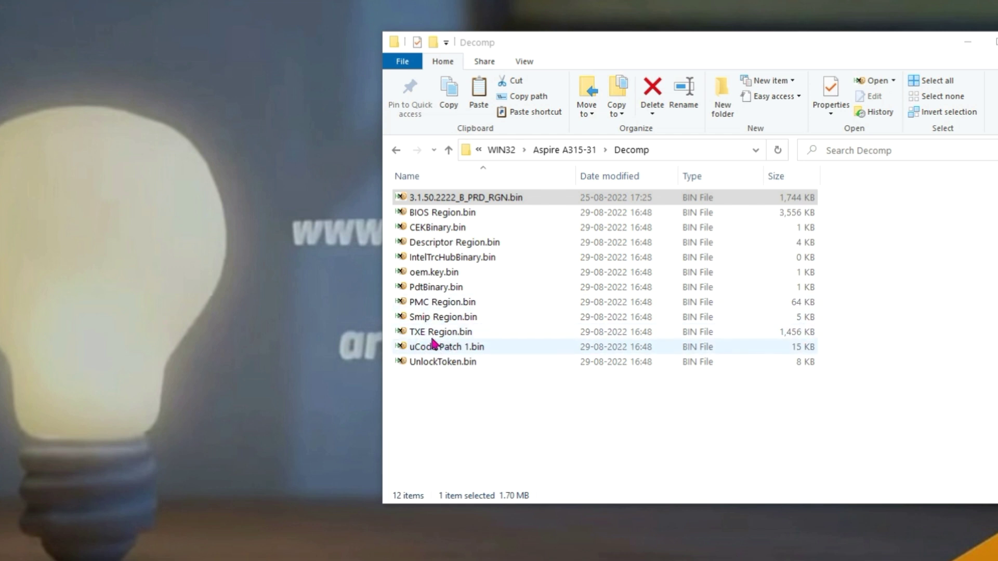
- Copy the name of TXE Region.bin in the Decomp folder, then delete that original file
{"action": "left_click", "coordinate": [446, 338]}
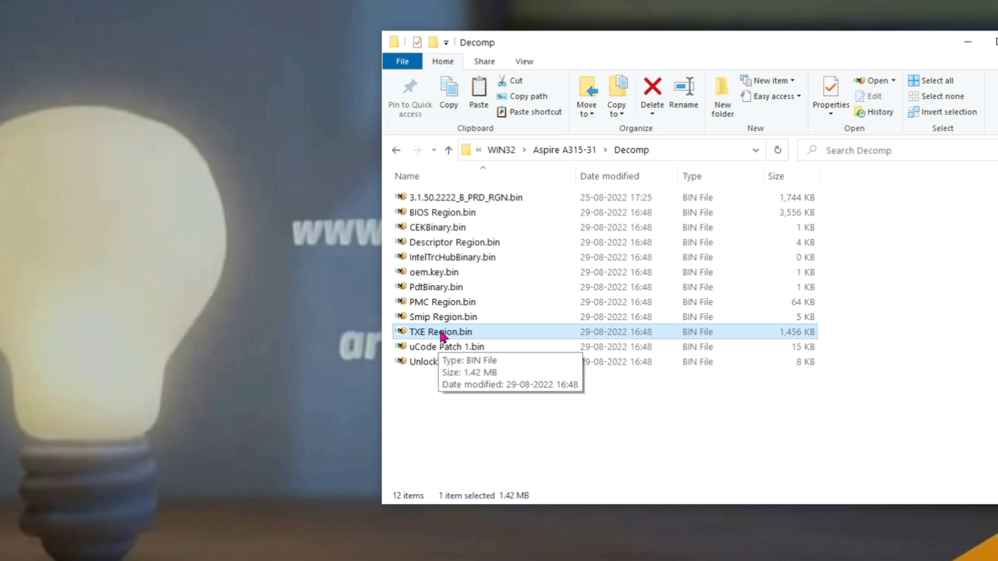
{"action": "right_click", "coordinate": [441, 335]}
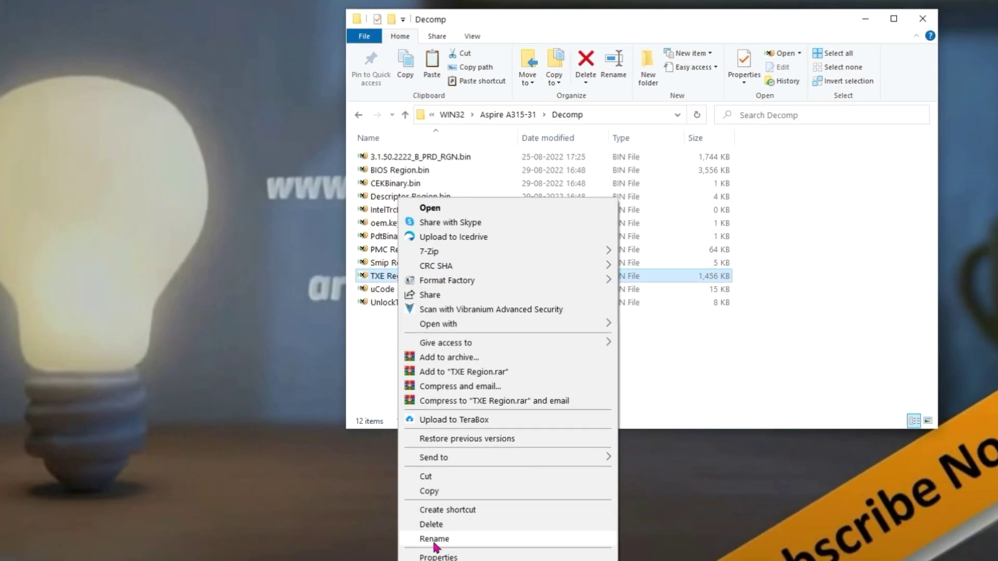
{"action": "left_click", "coordinate": [433, 541]}
{"action": "key", "text": "ctrl+c"}
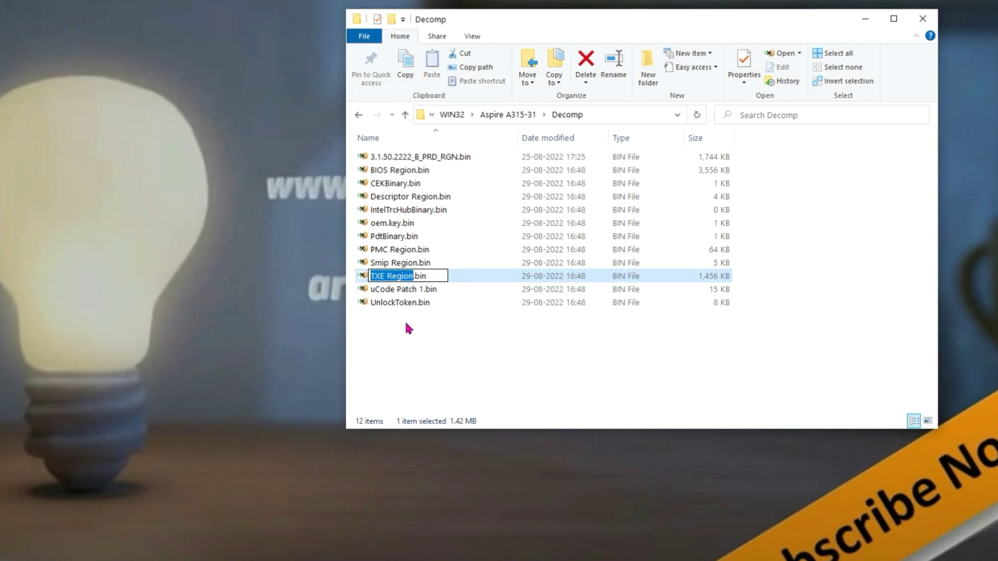
{"action": "left_click", "coordinate": [432, 353]}
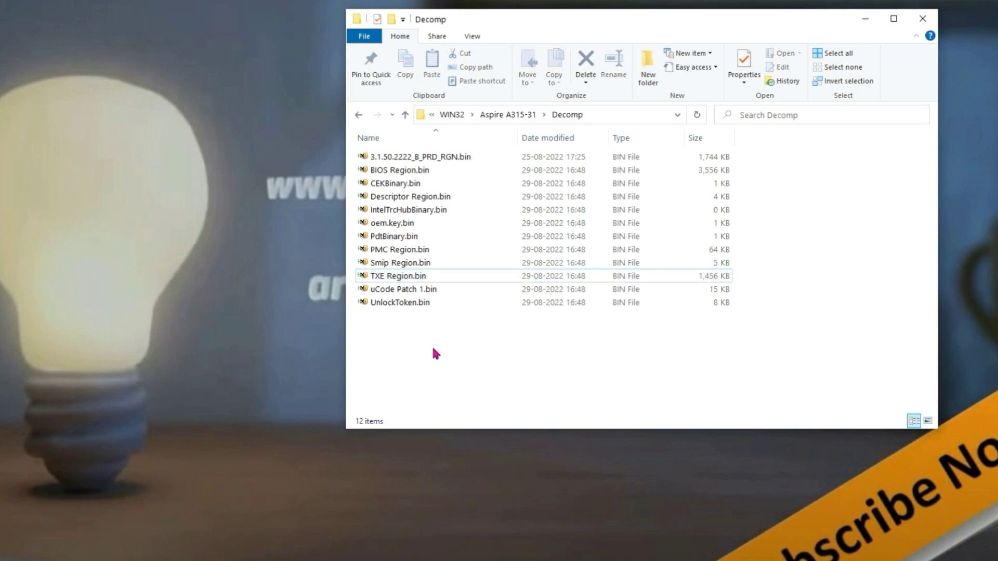
{"action": "left_click", "coordinate": [396, 284]}
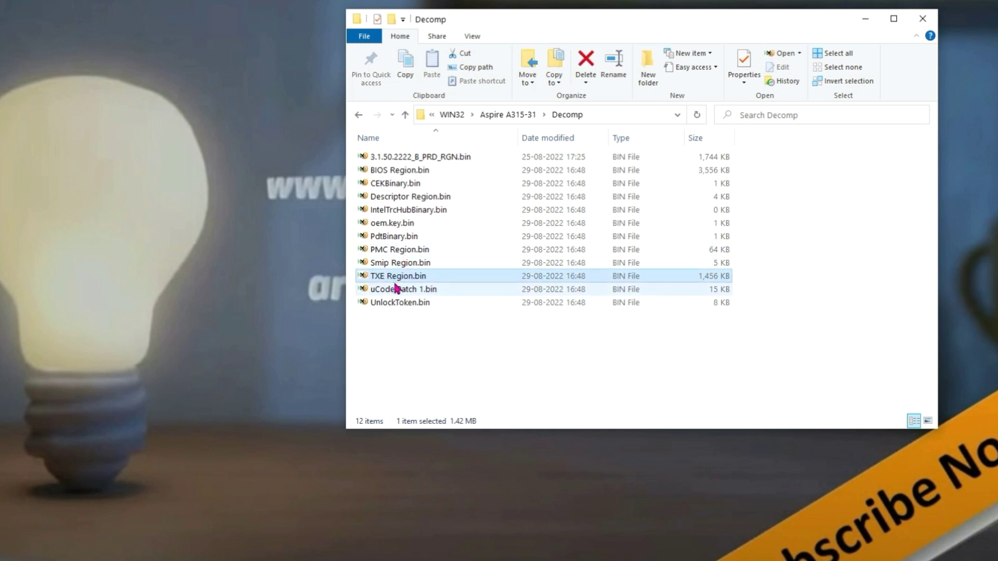
{"action": "key", "text": "Delete"}
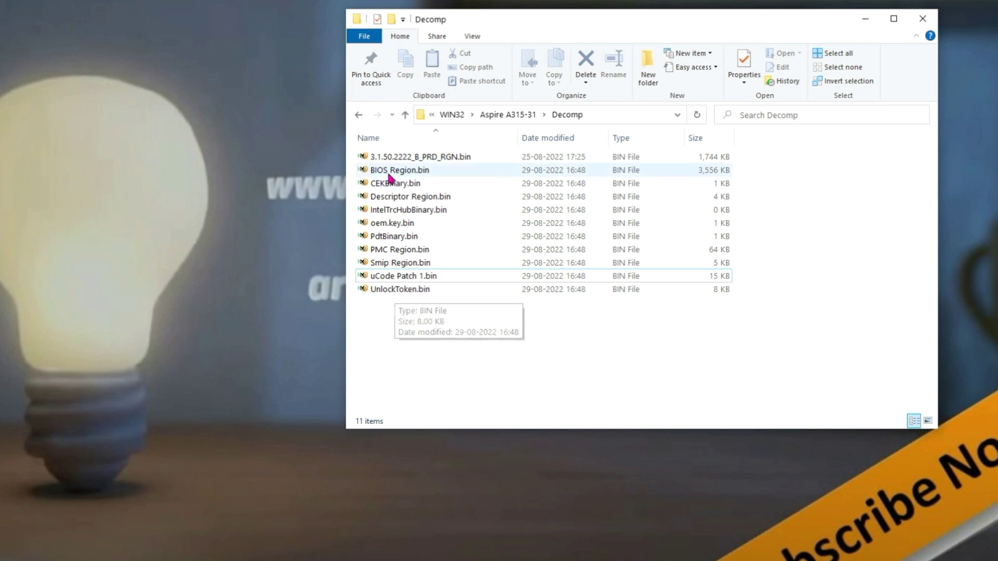
- Rename 3.1.50.2222_B_PRD_RGN.bin in the Decomp folder as TXE Region.bin
{"action": "left_click", "coordinate": [404, 162]}
{"action": "right_click", "coordinate": [403, 161]}
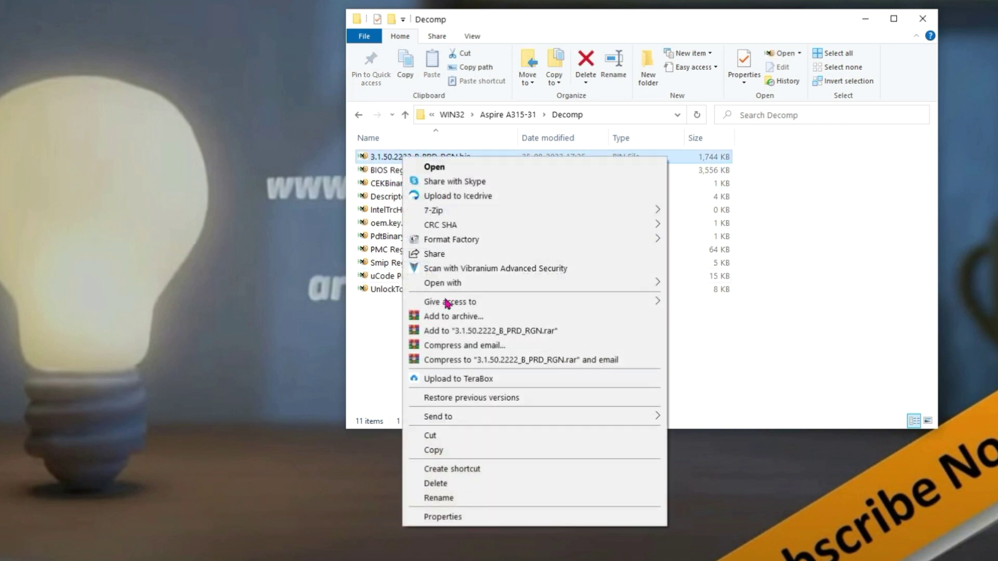
{"action": "left_click", "coordinate": [472, 500]}
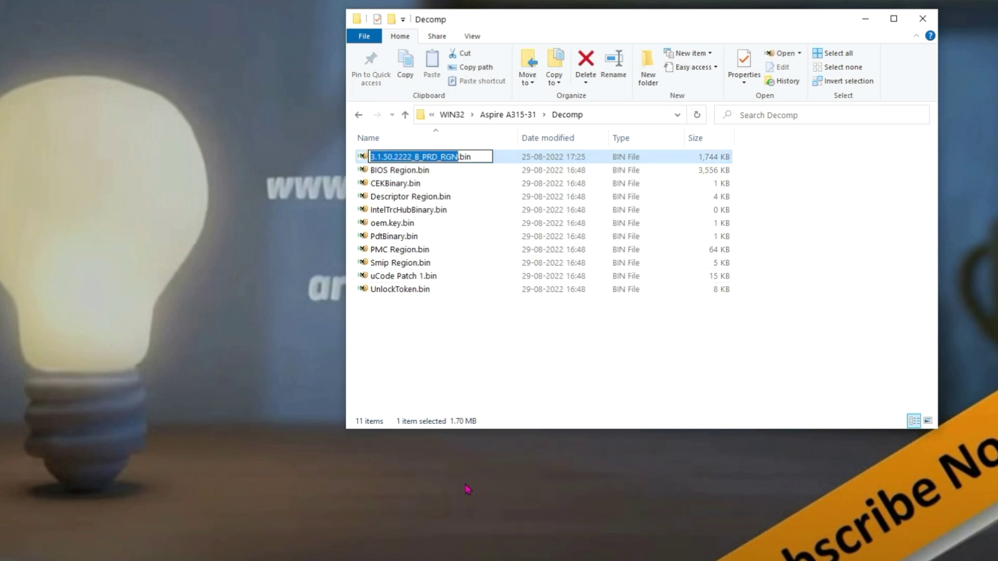
{"action": "key", "text": "ctrl+v"}
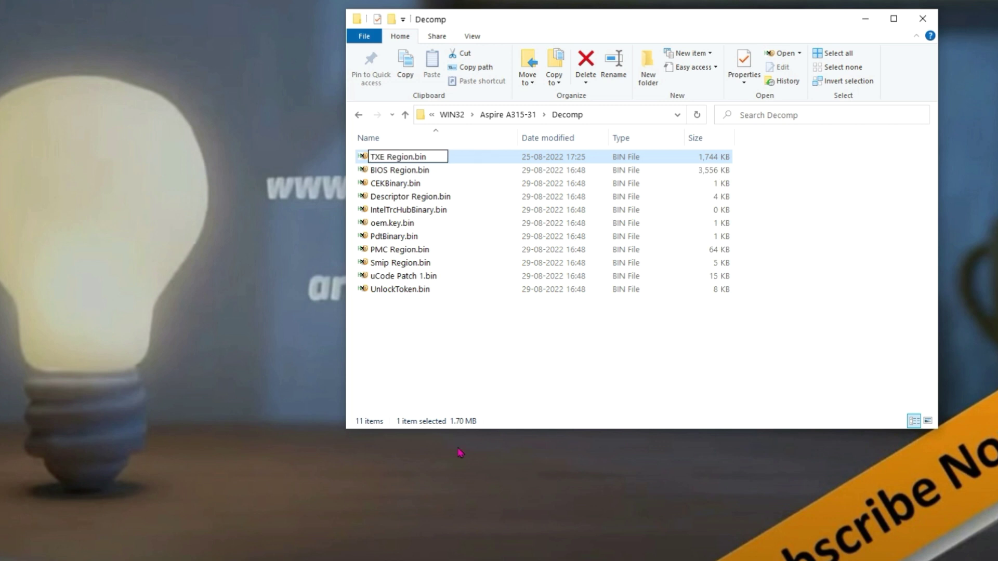
{"action": "left_click", "coordinate": [454, 373]}
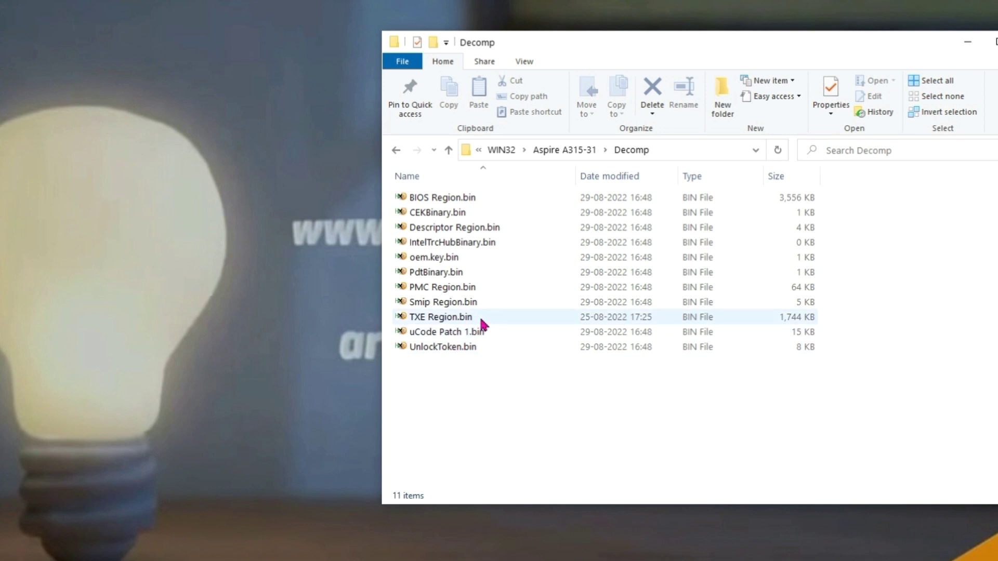
- Minimize the folder window and load the saved Untitled.xml configuration from the WIN32 folder into Flash Image Tool
{"action": "left_click", "coordinate": [971, 43]}
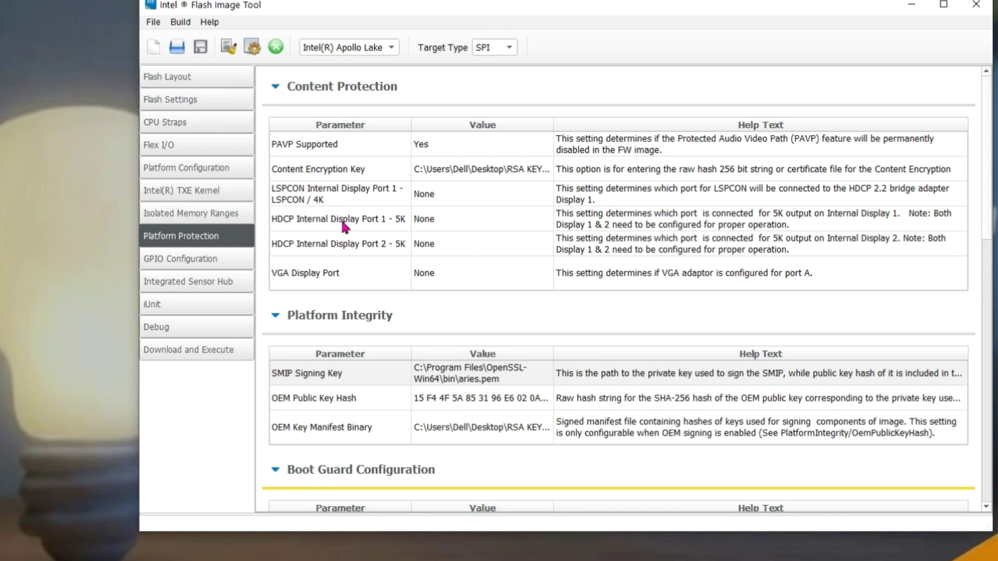
{"action": "left_click", "coordinate": [177, 50]}
{"action": "left_click", "coordinate": [493, 191]}
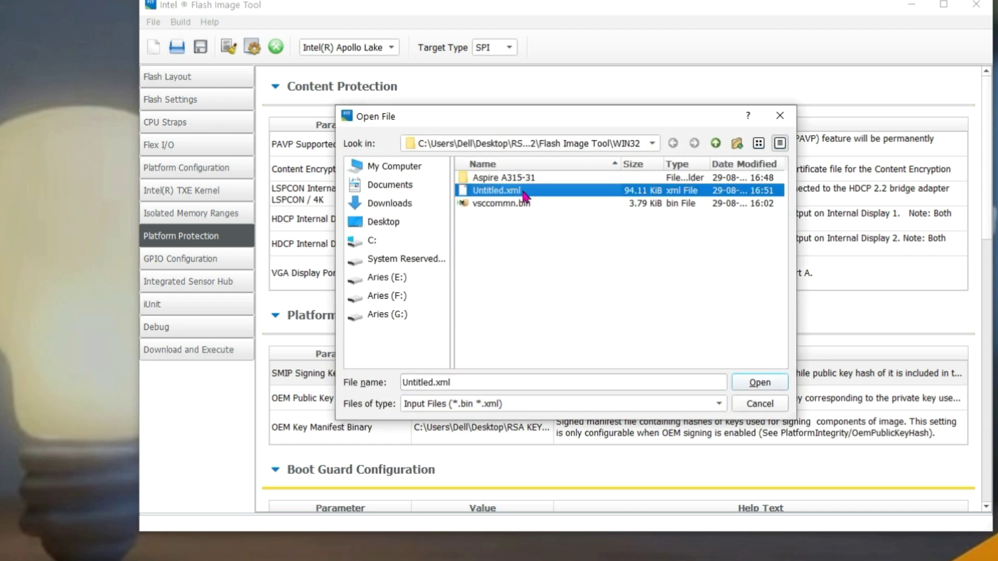
{"action": "left_click", "coordinate": [766, 384]}
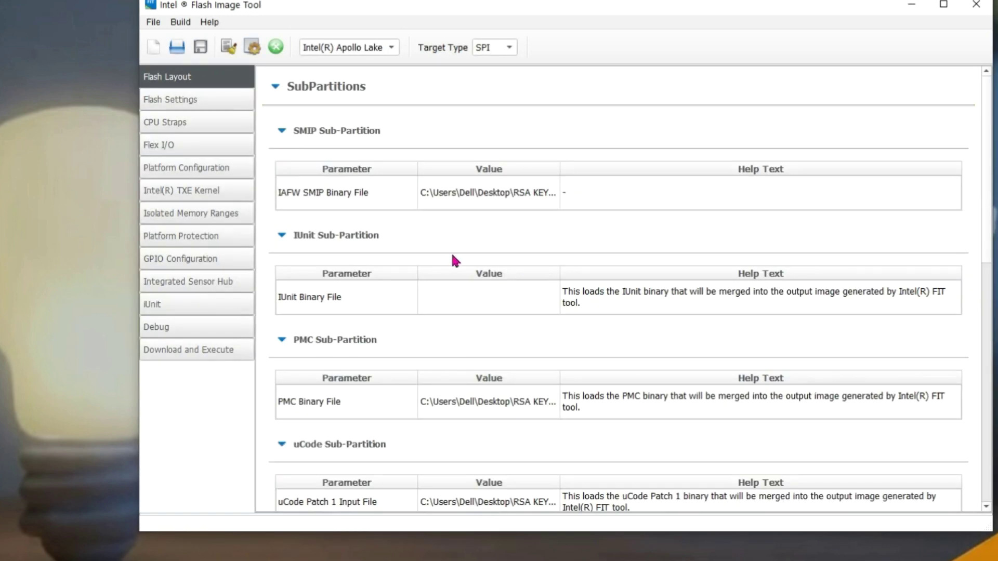
- Build the flash image, agreeing to continue with Boot Guard Profile 0 - Legacy
{"action": "left_click", "coordinate": [181, 23]}
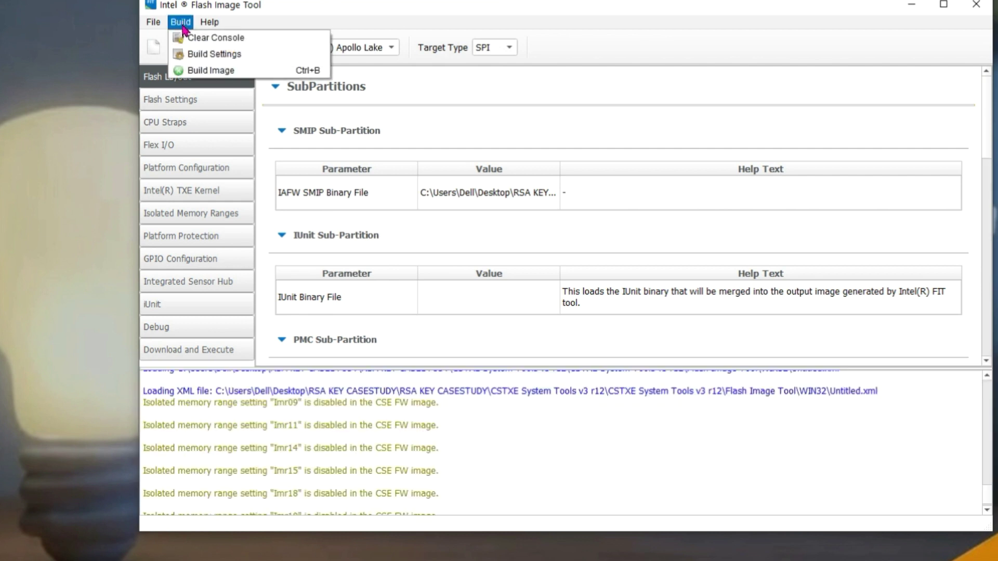
{"action": "left_click", "coordinate": [210, 71]}
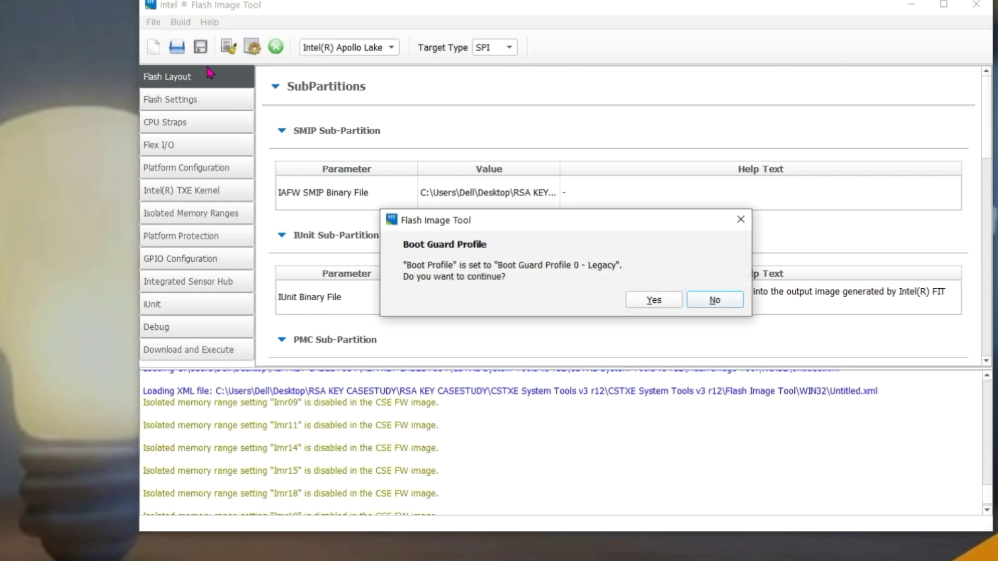
{"action": "left_click", "coordinate": [653, 300]}
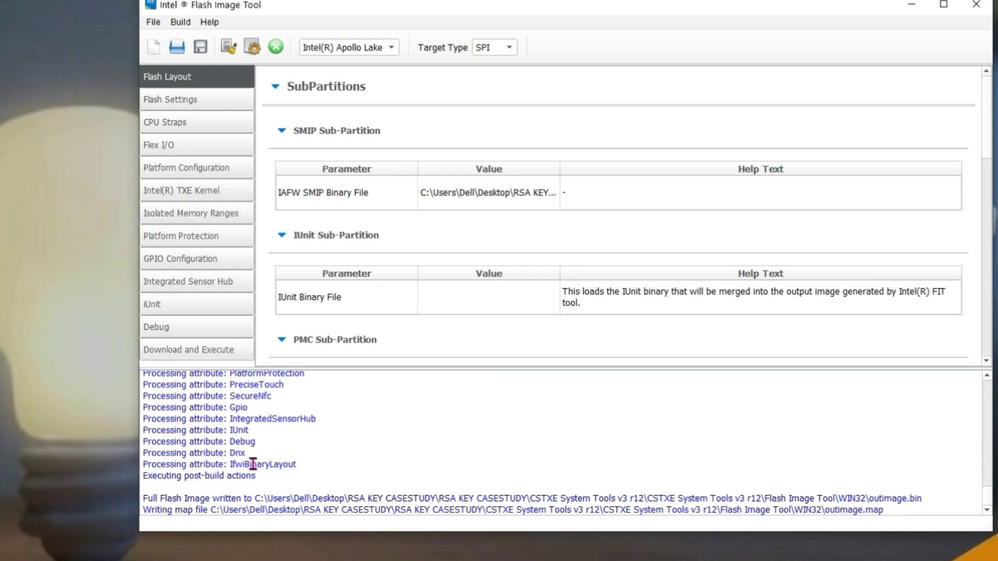
{"action": "scroll", "coordinate": [221, 470], "scroll_direction": "down", "scroll_amount": 1}
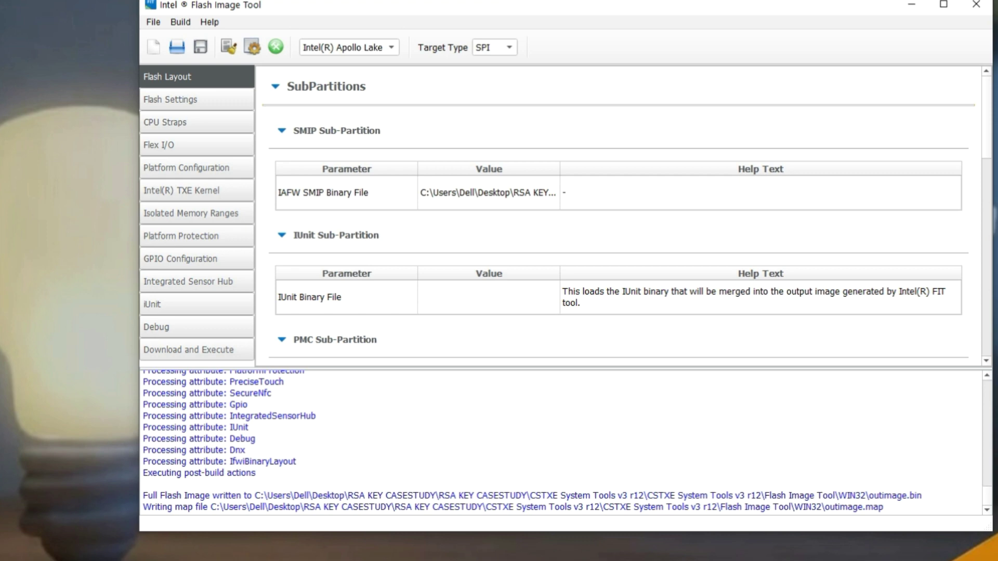
- Switch to File Explorer, locate the built outimage.bin in the Flash Image Tool\WIN32 folder and move the window aside
{"action": "key", "text": "alt+Tab"}
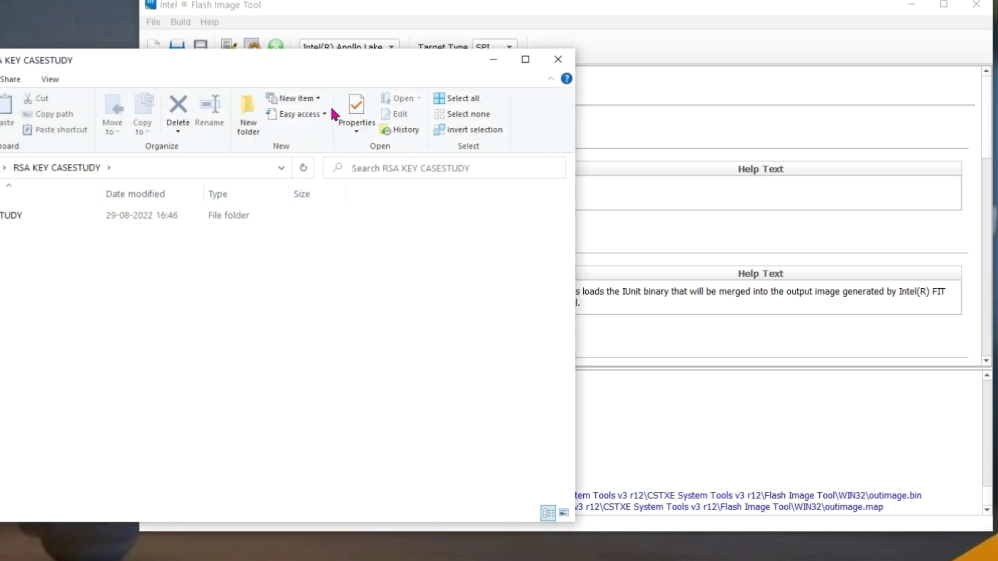
{"action": "left_click_drag", "start_coordinate": [323, 68], "coordinate": [609, 73]}
{"action": "double_click", "coordinate": [265, 229]}
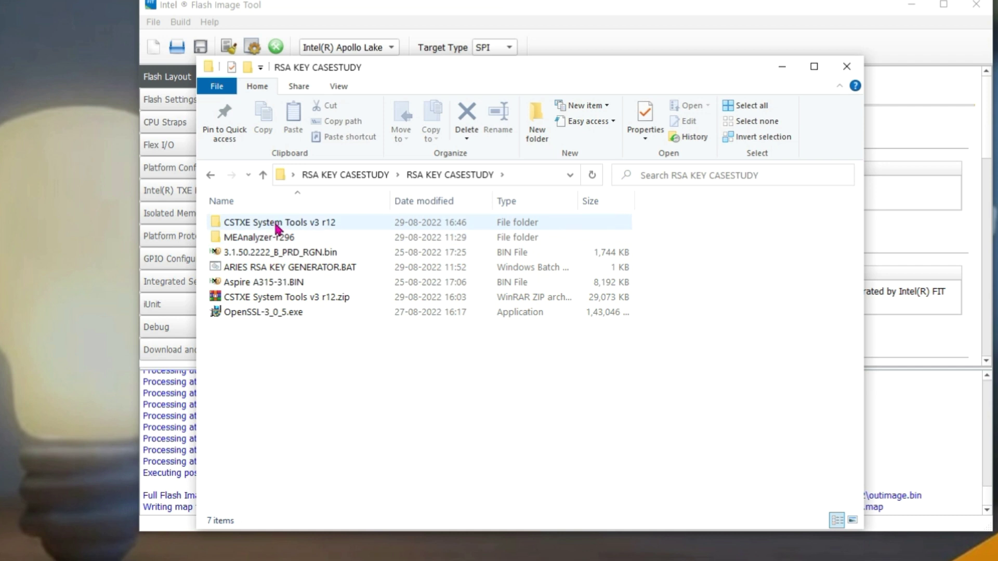
{"action": "double_click", "coordinate": [277, 228]}
{"action": "double_click", "coordinate": [278, 227]}
{"action": "left_click", "coordinate": [274, 227]}
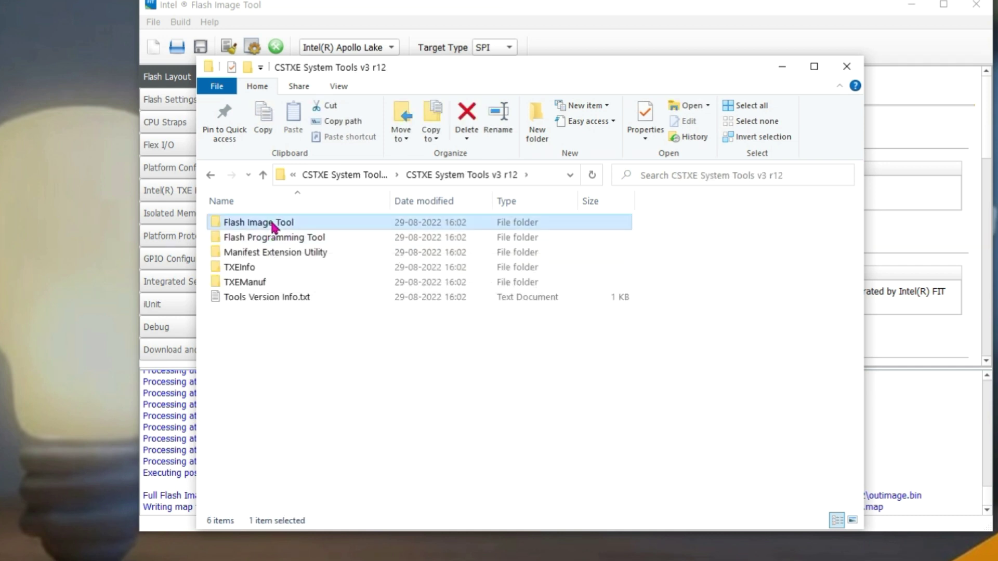
{"action": "double_click", "coordinate": [273, 223]}
{"action": "double_click", "coordinate": [257, 238]}
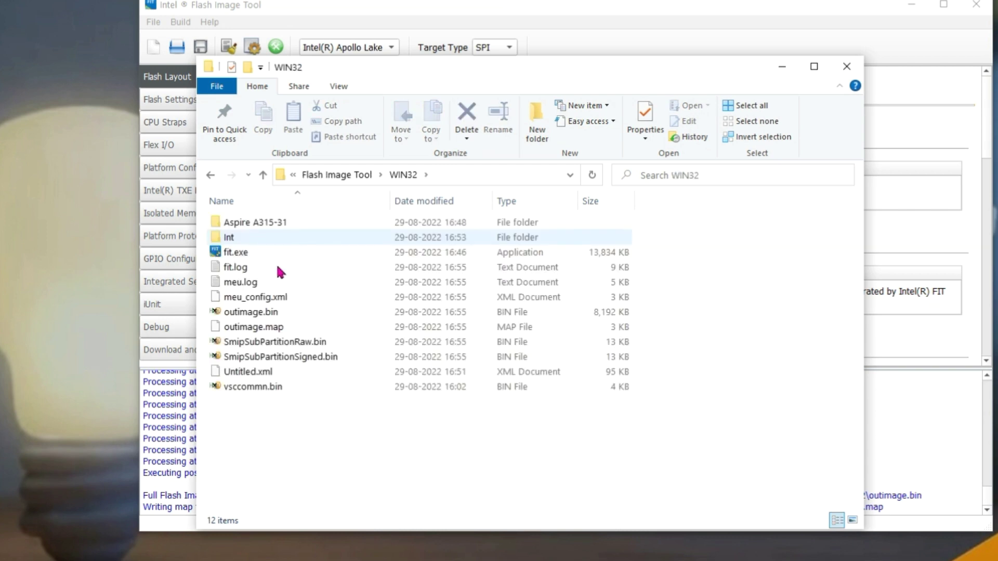
{"action": "left_click", "coordinate": [267, 314]}
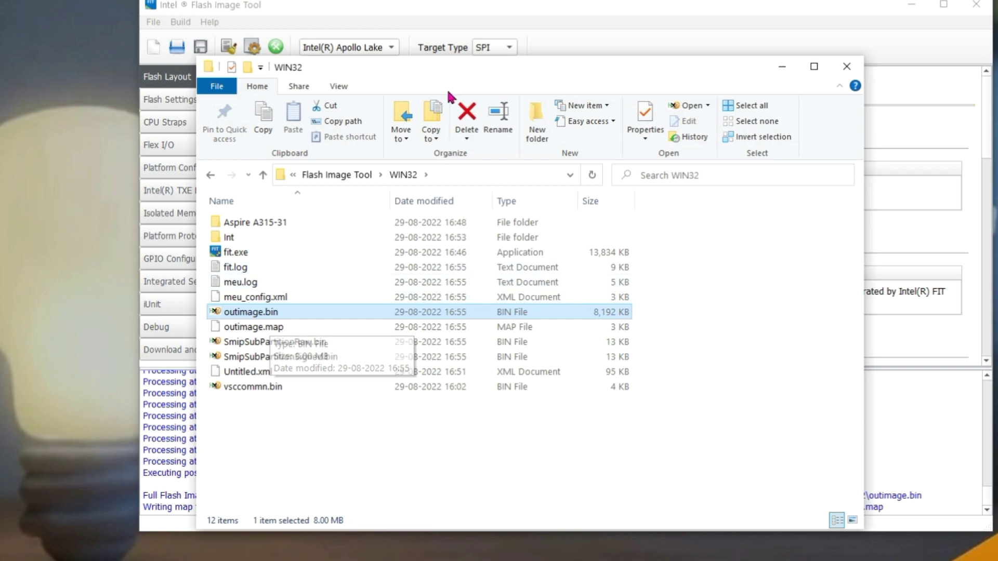
{"action": "left_click_drag", "start_coordinate": [462, 73], "coordinate": [698, 71]}
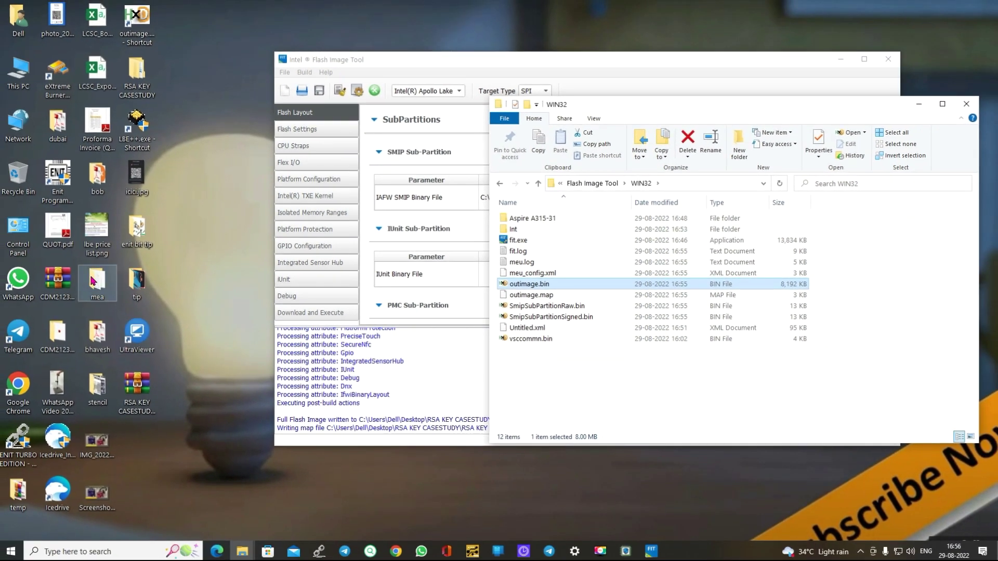
- Open the mea folder from the desktop beside the WIN32 window and load outimage.bin into MEA.exe
{"action": "double_click", "coordinate": [76, 284]}
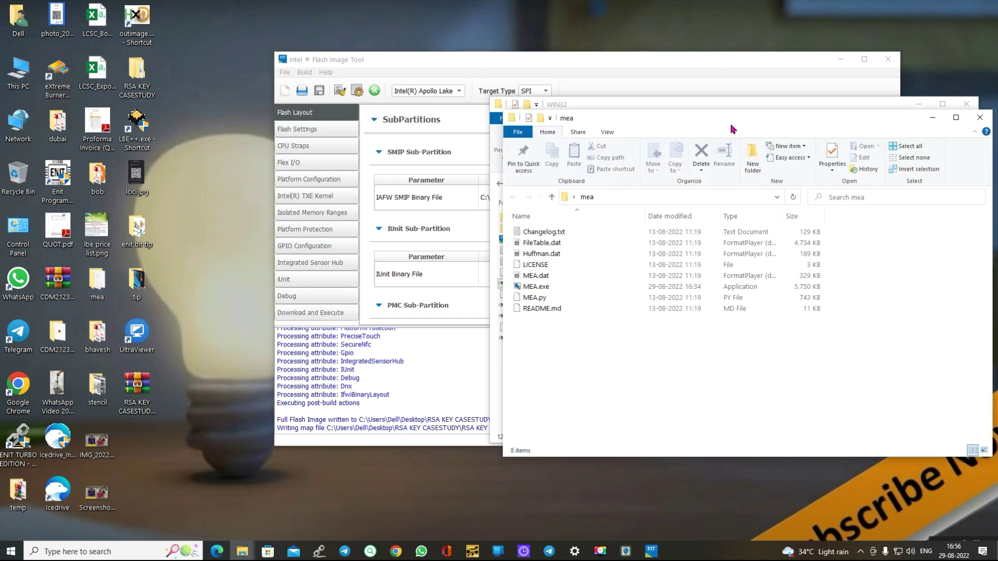
{"action": "left_click_drag", "start_coordinate": [724, 123], "coordinate": [263, 76]}
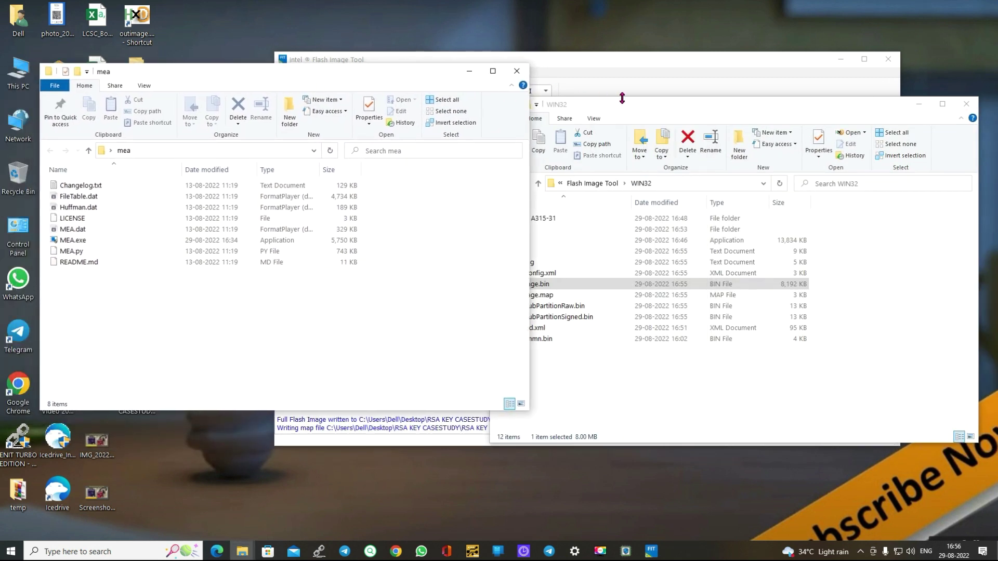
{"action": "left_click", "coordinate": [631, 111]}
{"action": "left_click", "coordinate": [529, 285]}
{"action": "left_click_drag", "start_coordinate": [529, 286], "coordinate": [87, 249]}
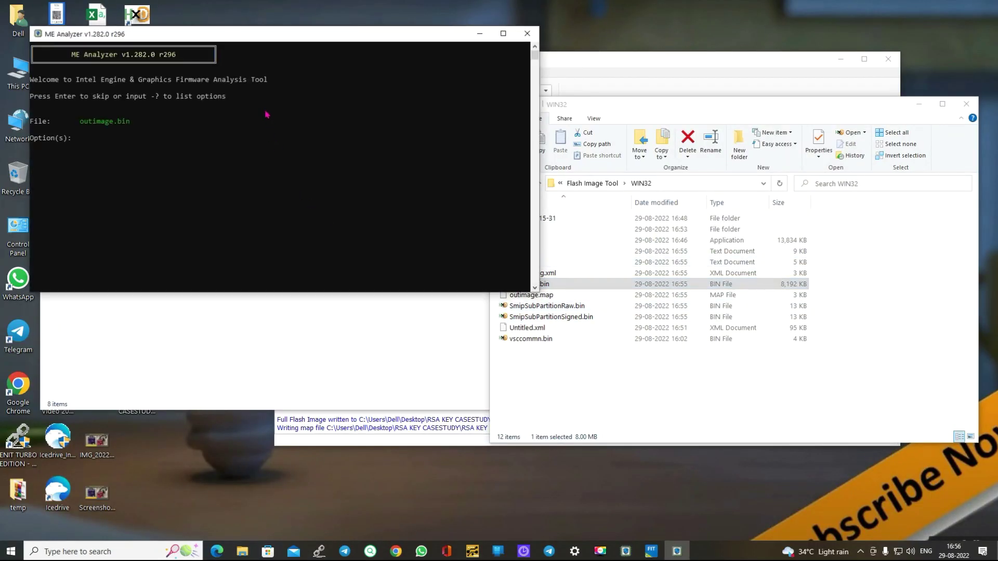
- Analyze outimage.bin in ME Analyzer without extra options, enlarging and moving the results window to inspect the Boot Partition Descriptor Table
{"action": "key", "text": "Return"}
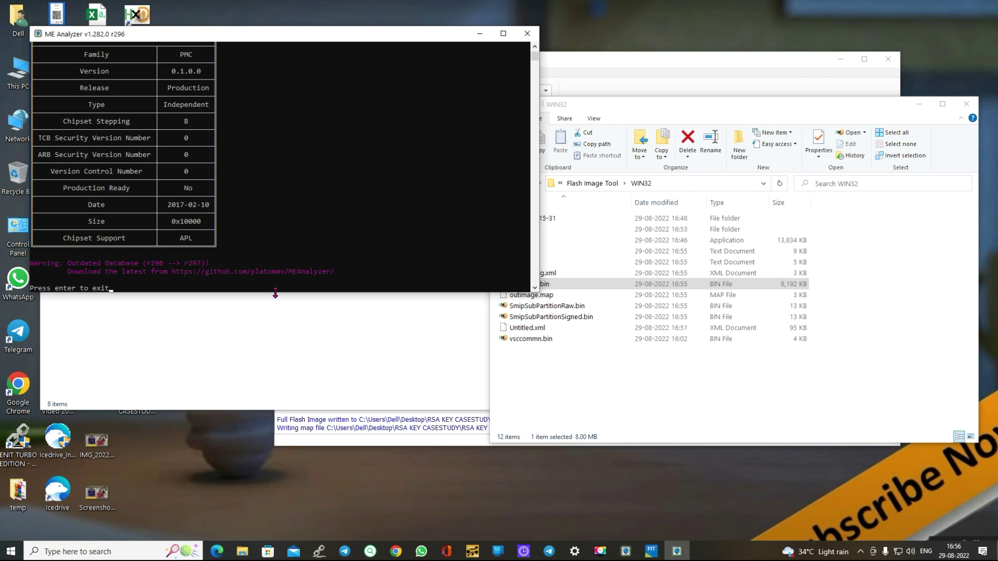
{"action": "left_click_drag", "start_coordinate": [277, 294], "coordinate": [257, 484]}
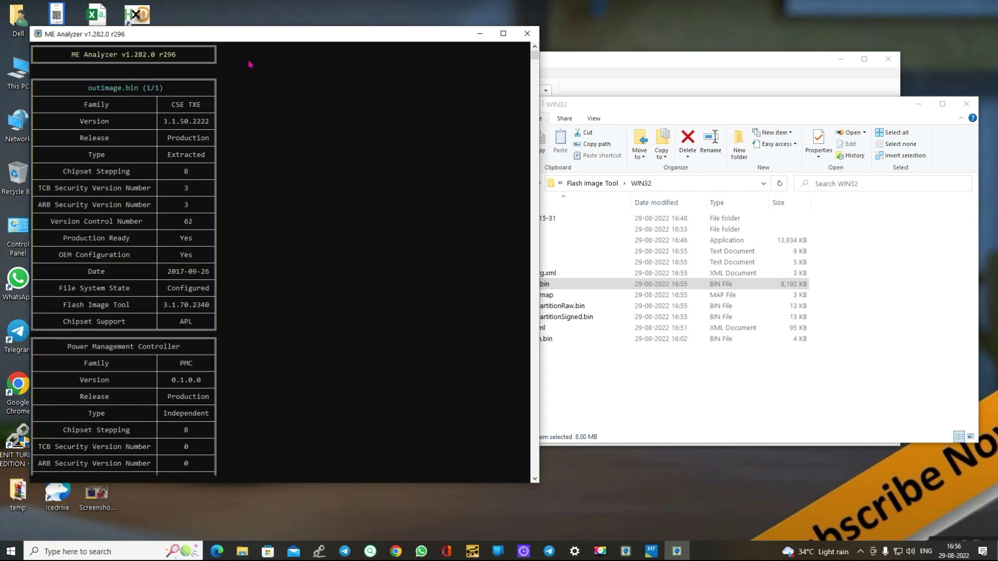
{"action": "left_click_drag", "start_coordinate": [266, 39], "coordinate": [648, 41]}
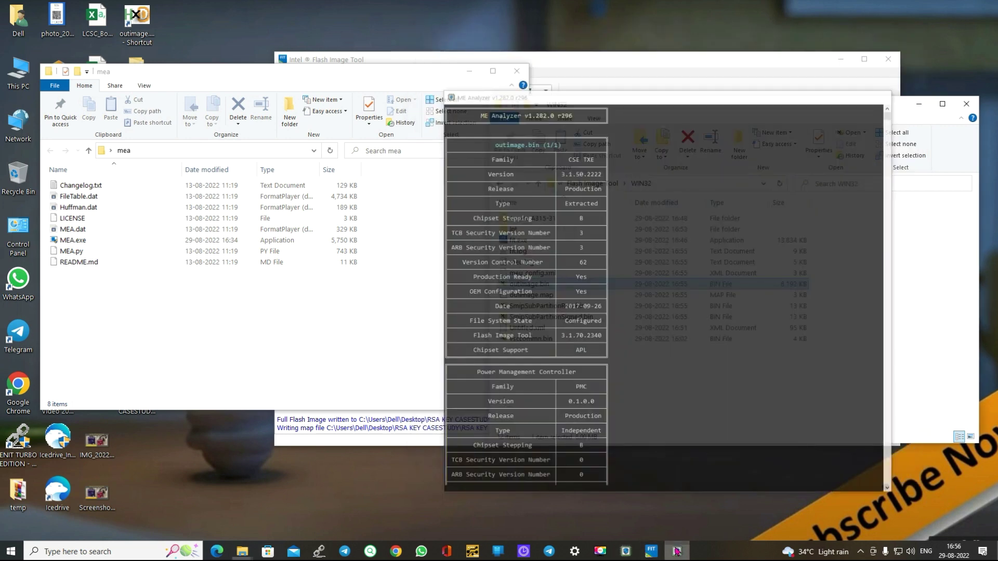
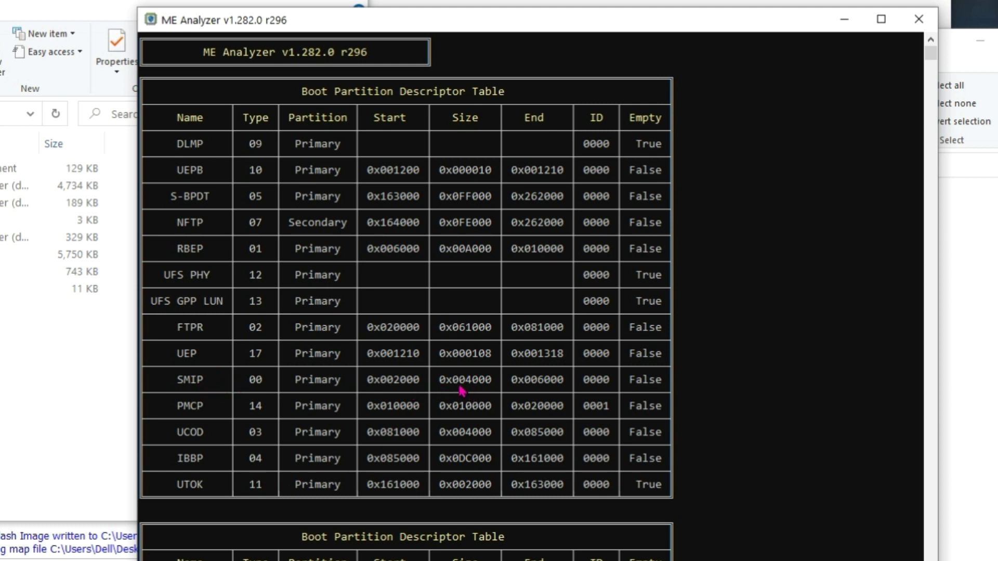
{"action": "left_click", "coordinate": [608, 3]}
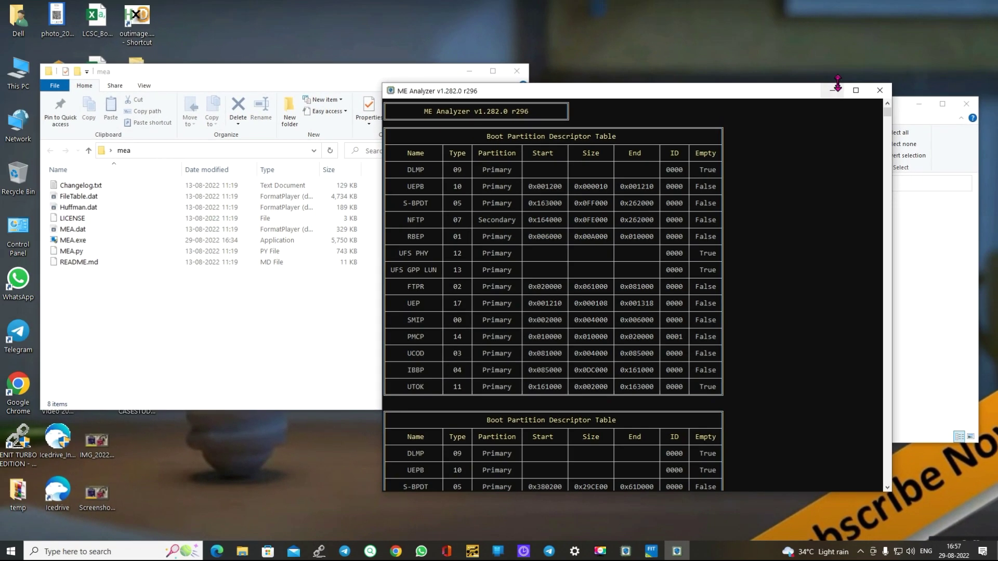
- Minimize ME Analyzer, open outimage.bin from the WIN32 folder in HxD, and bring the folder window back to the front
{"action": "left_click", "coordinate": [887, 78]}
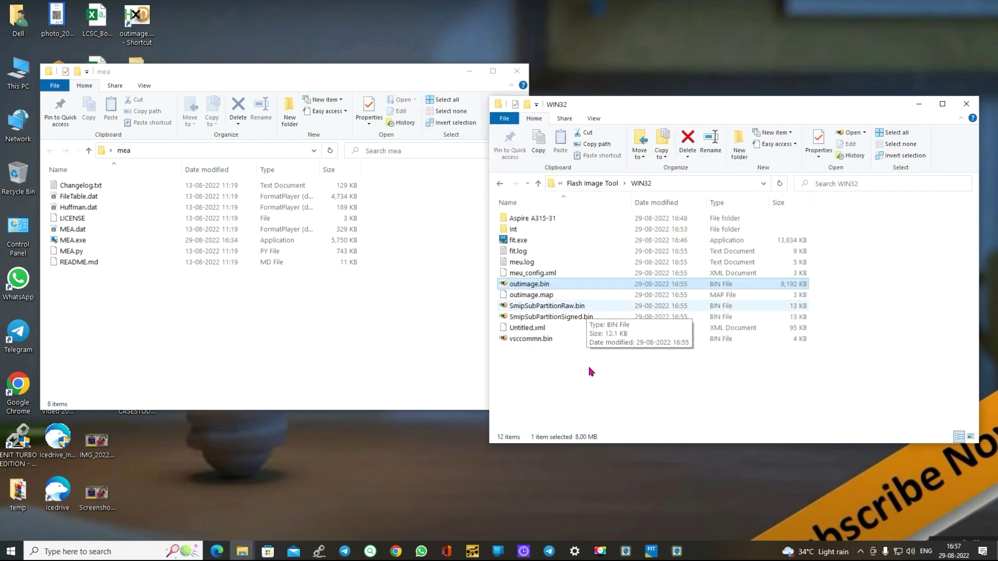
{"action": "double_click", "coordinate": [536, 287]}
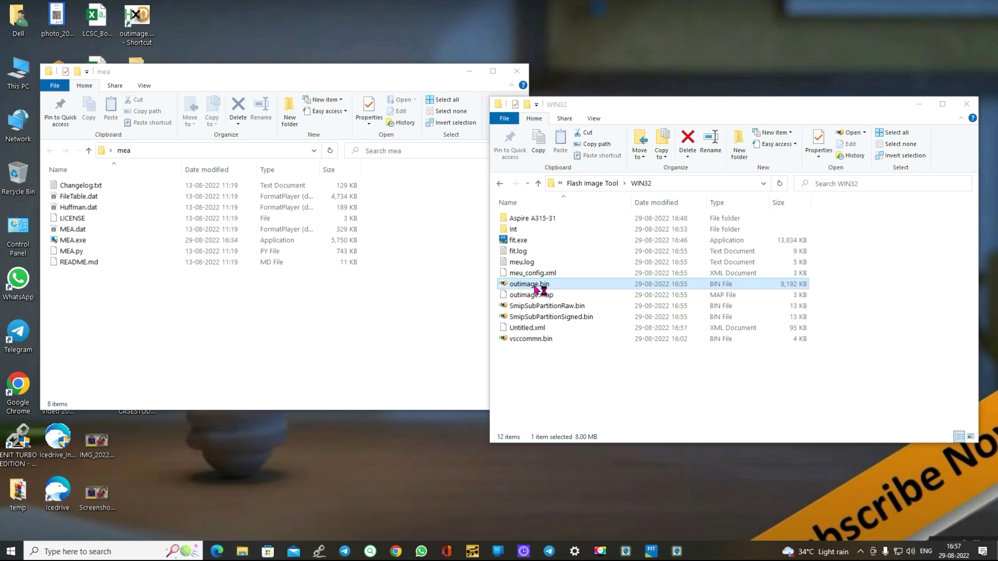
{"action": "left_click", "coordinate": [817, 120]}
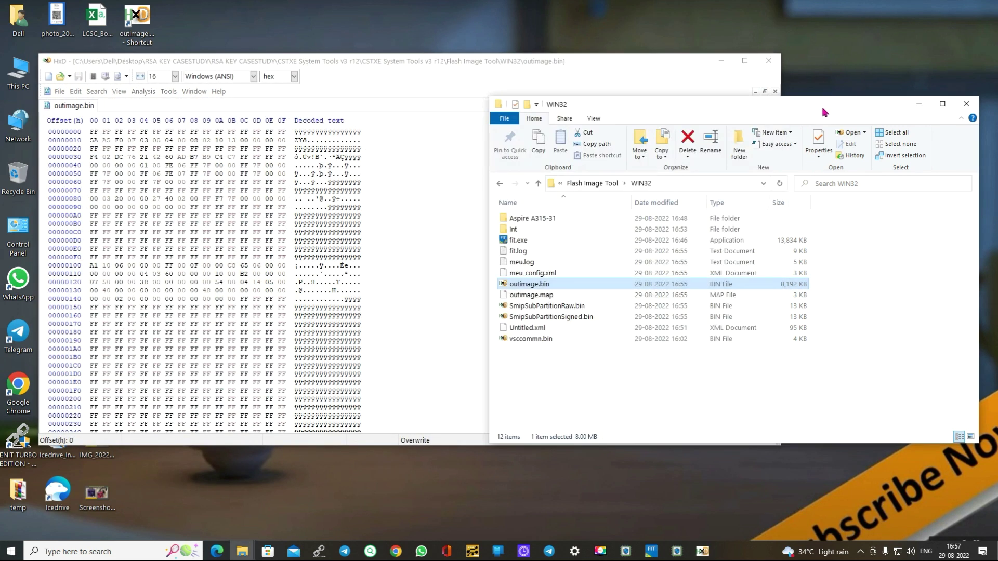
- Go up to the RSA KEY CASESTUDY folder and open the original Aspire A315-31.BIN in HxD alongside outimage.bin
{"action": "left_click", "coordinate": [590, 185]}
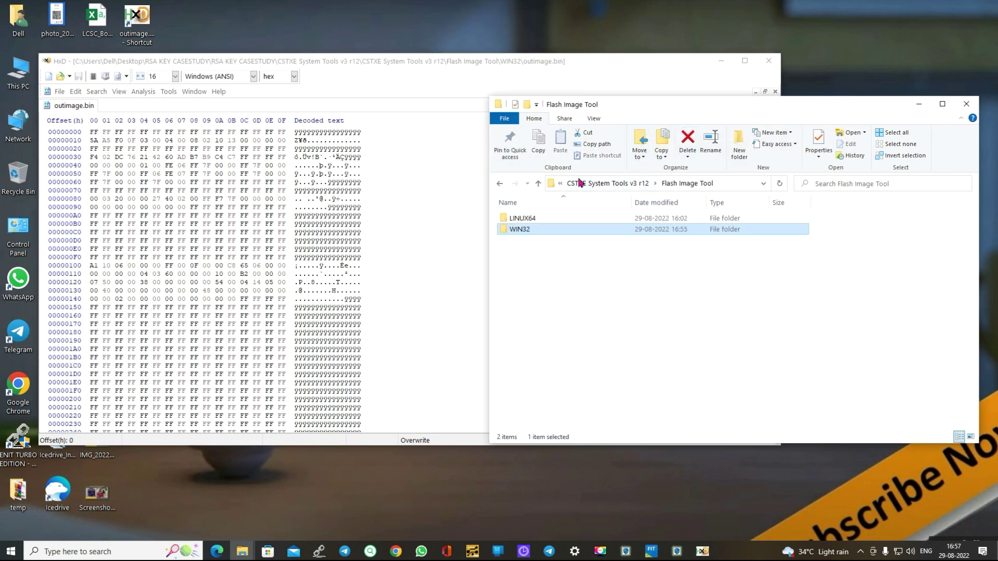
{"action": "left_click", "coordinate": [606, 187]}
{"action": "left_click", "coordinate": [593, 185]}
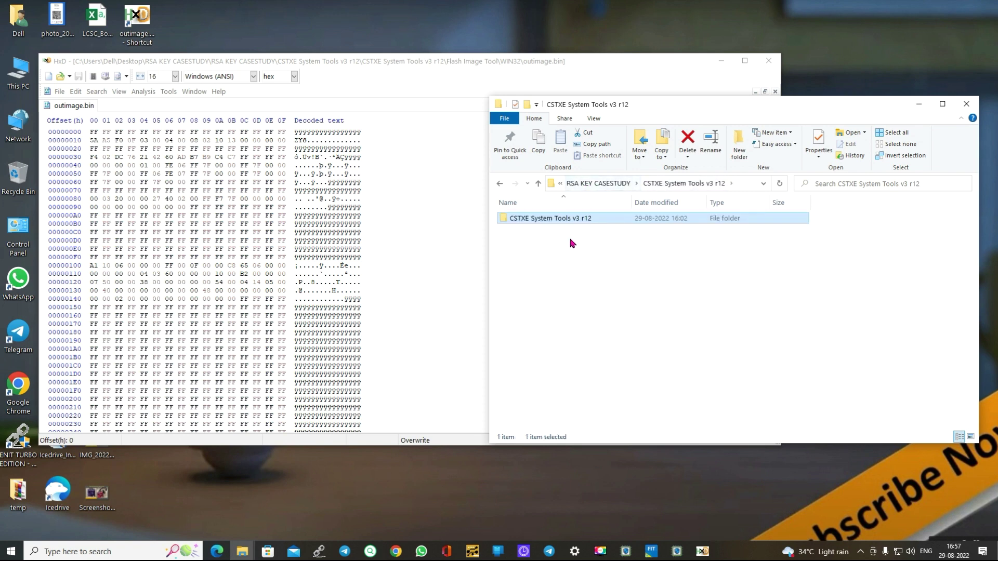
{"action": "left_click", "coordinate": [576, 183]}
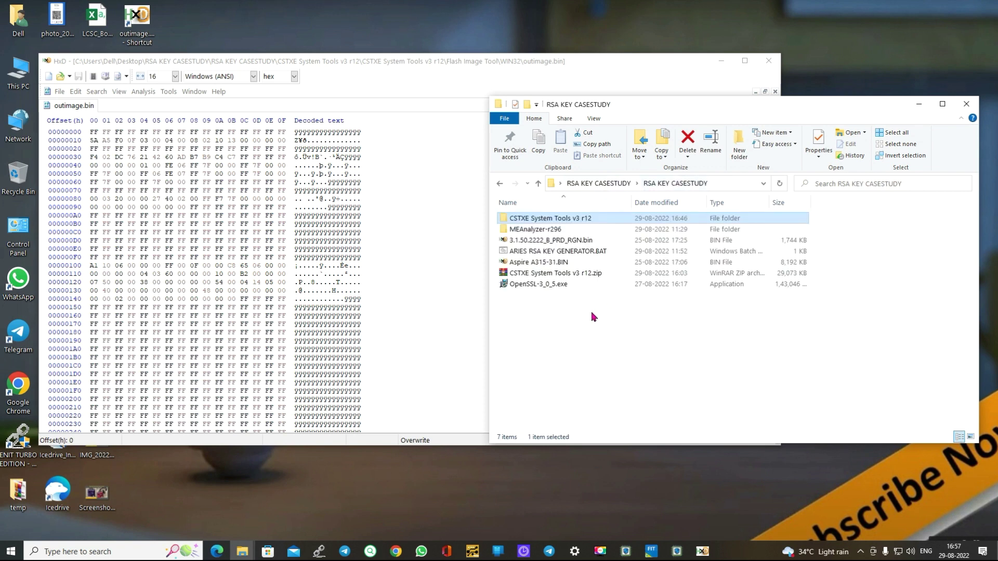
{"action": "left_click", "coordinate": [546, 266]}
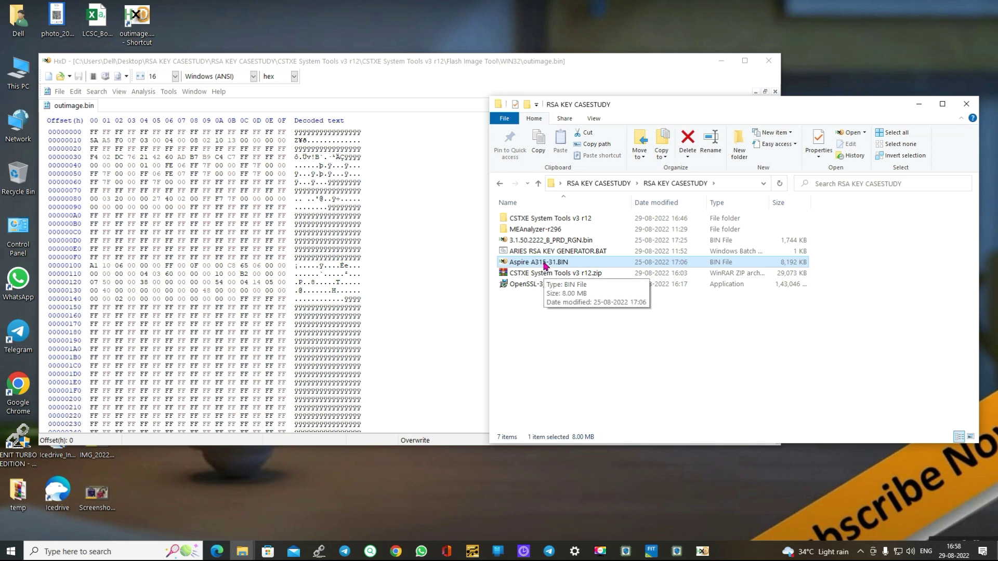
{"action": "double_click", "coordinate": [546, 263]}
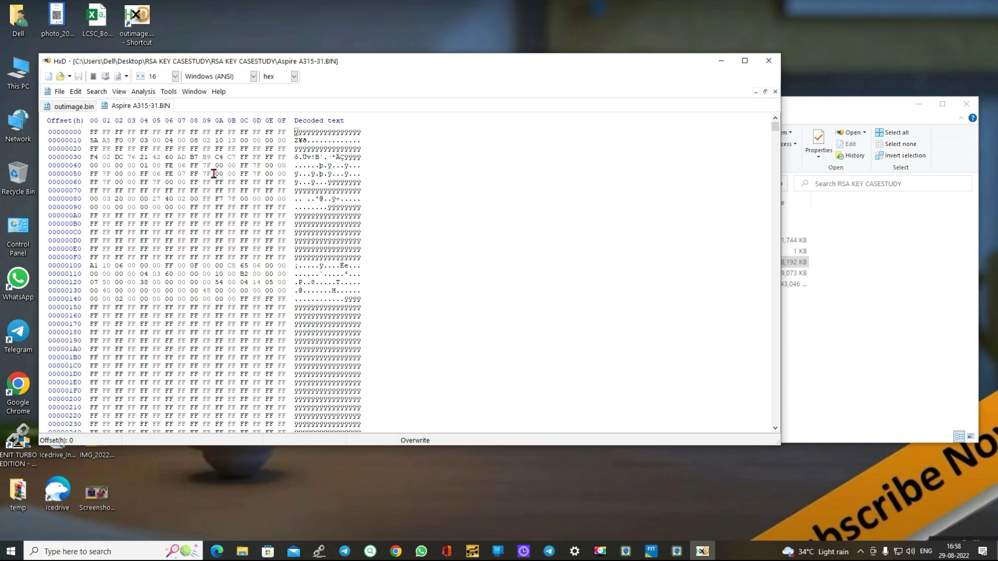
{"action": "left_click", "coordinate": [75, 107]}
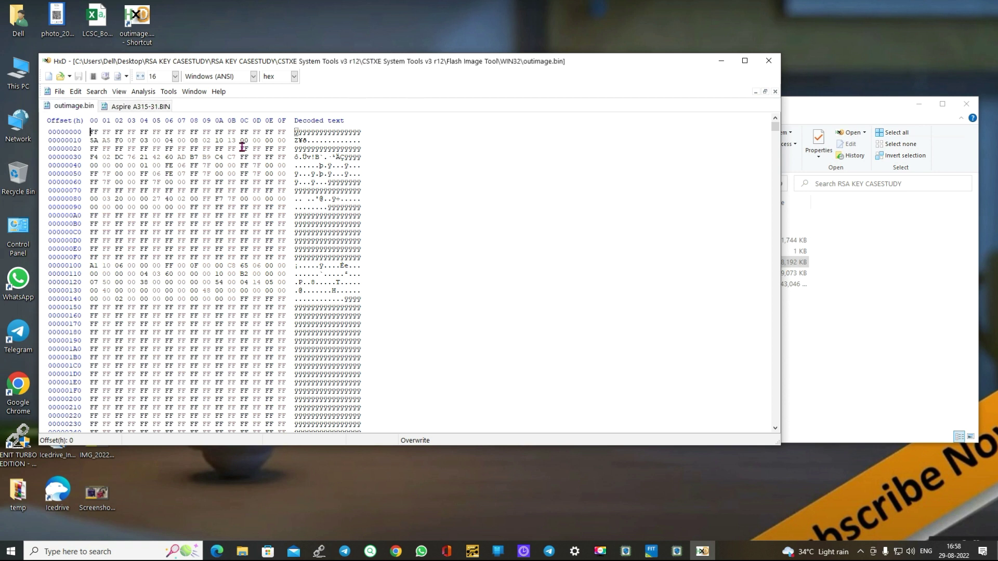
{"action": "left_click", "coordinate": [140, 107]}
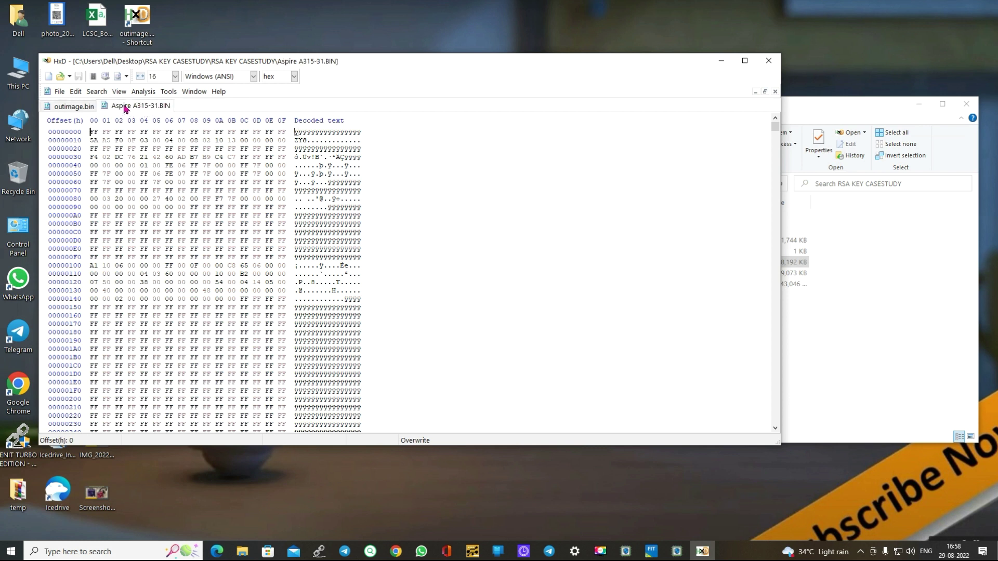
- Check the SMIP start address in ME Analyzer and go to hex offset 2000 from the beginning of Aspire A315-31.BIN
{"action": "left_click", "coordinate": [94, 92]}
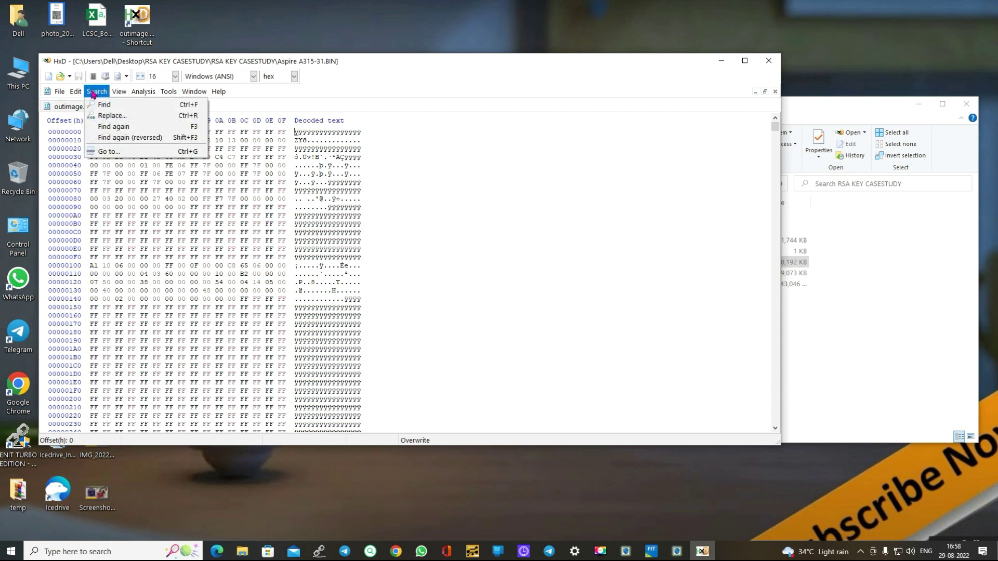
{"action": "left_click", "coordinate": [107, 152]}
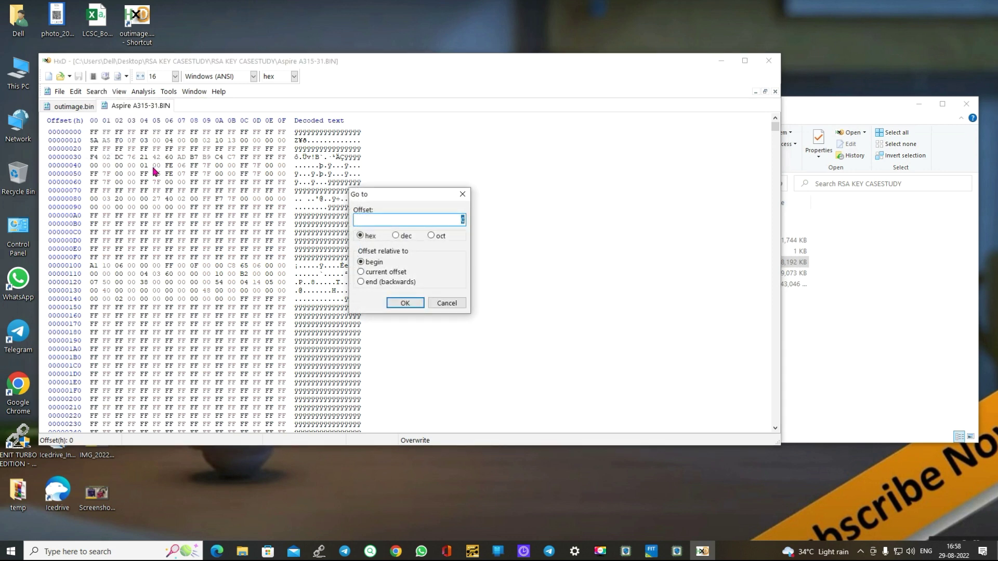
{"action": "left_click", "coordinate": [676, 551]}
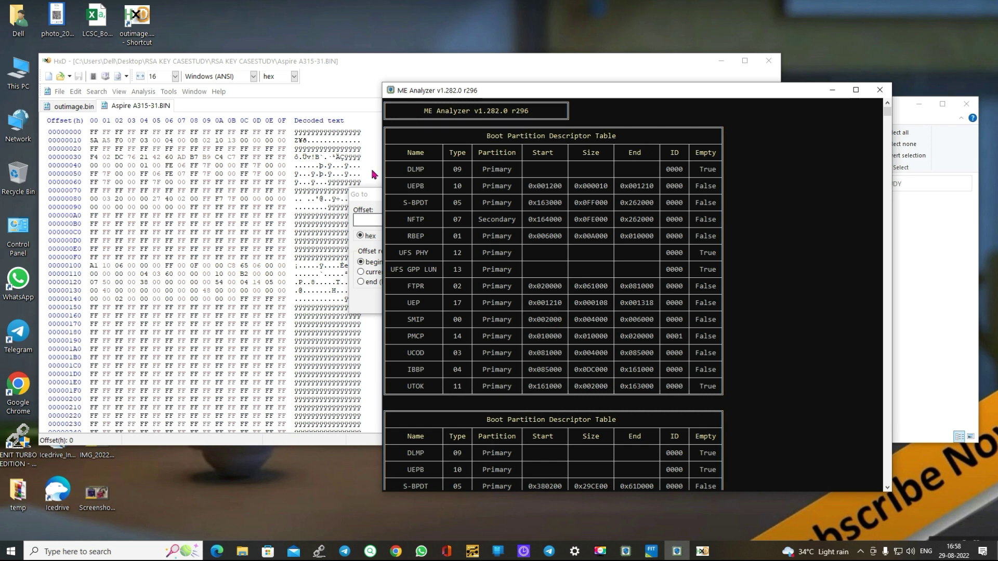
{"action": "left_click", "coordinate": [381, 213]}
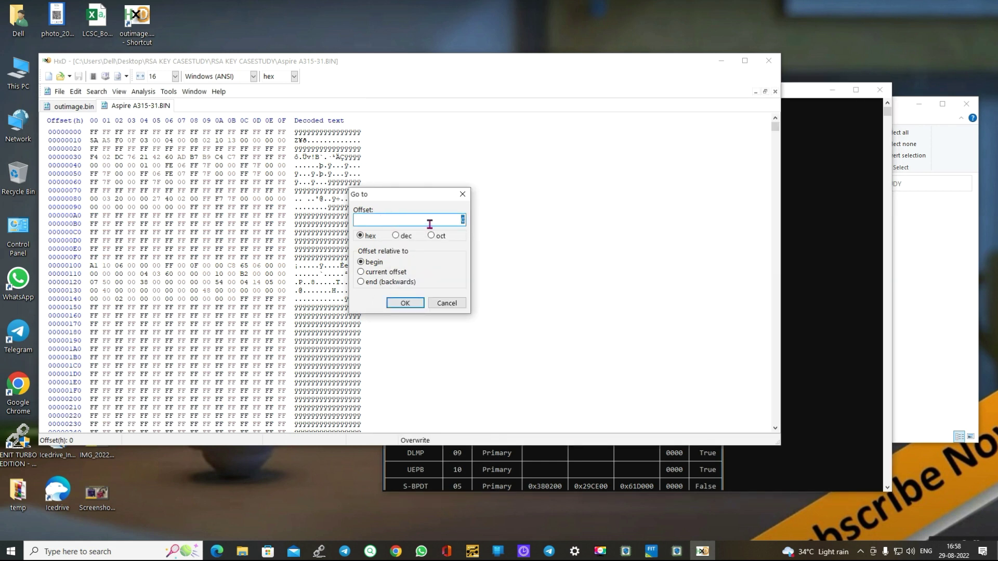
{"action": "type", "text": "2000"}
{"action": "left_click", "coordinate": [404, 303]}
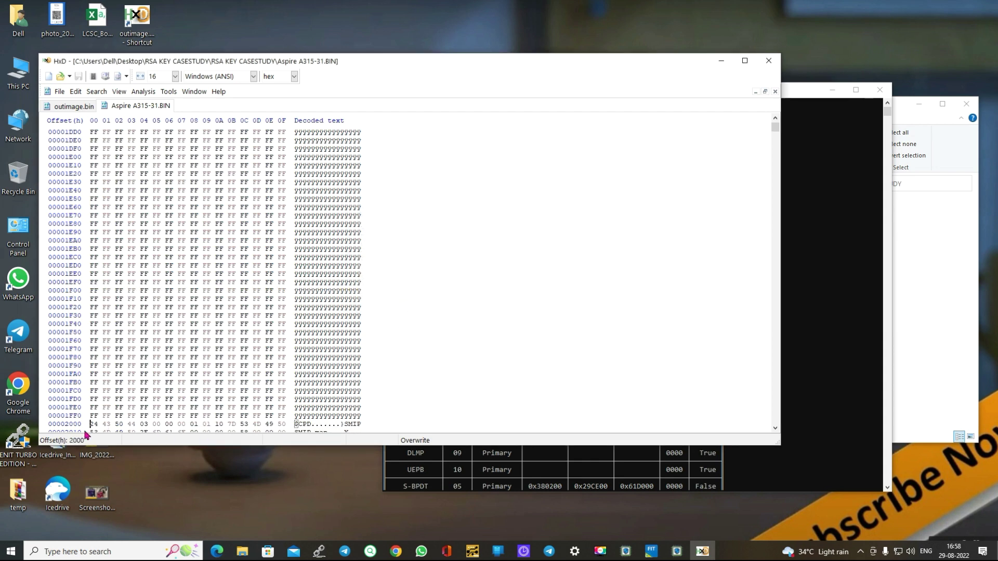
{"action": "scroll", "coordinate": [615, 327], "scroll_direction": "down", "scroll_amount": 9}
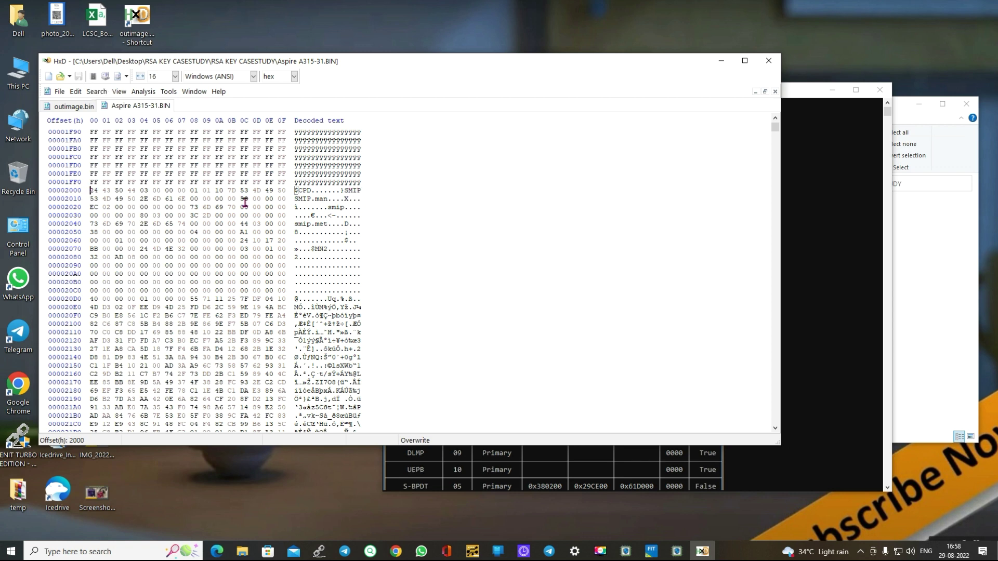
- Narrow the HxD window and place the ME Analyzer partition table beside it so both are visible
{"action": "left_click", "coordinate": [832, 324]}
{"action": "left_click_drag", "start_coordinate": [634, 98], "coordinate": [899, 82]}
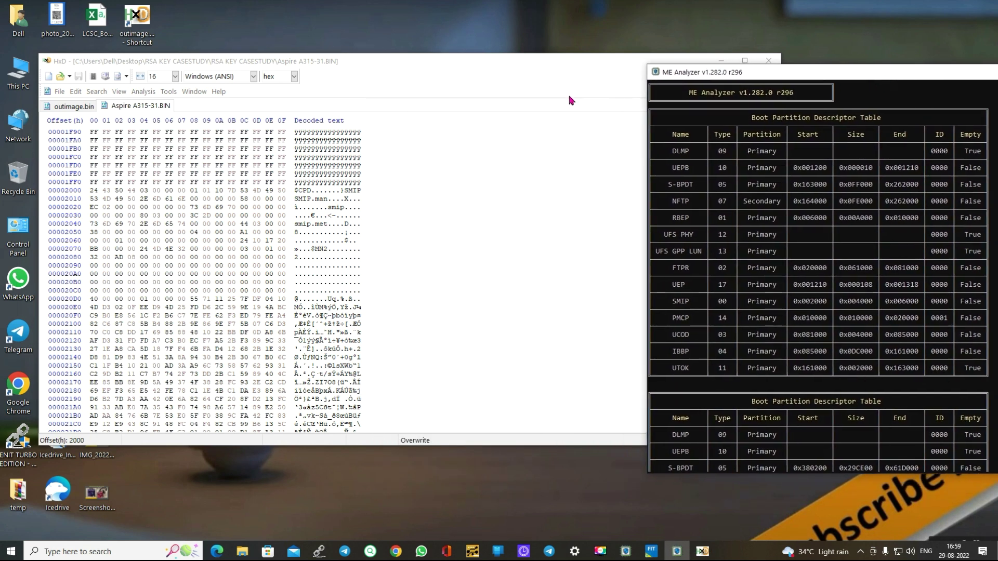
{"action": "left_click", "coordinate": [544, 66]}
{"action": "left_click_drag", "start_coordinate": [780, 212], "coordinate": [588, 218]}
{"action": "left_click_drag", "start_coordinate": [830, 79], "coordinate": [786, 63]}
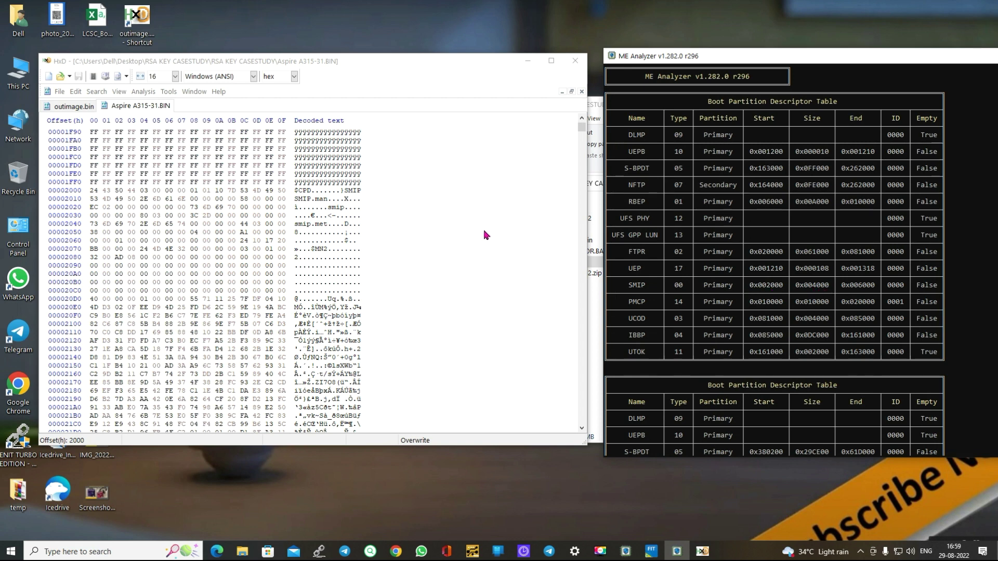
- Select the SMIP block in Aspire A315-31.BIN with start offset 2000 and length 4000 in hex
{"action": "left_click", "coordinate": [93, 191]}
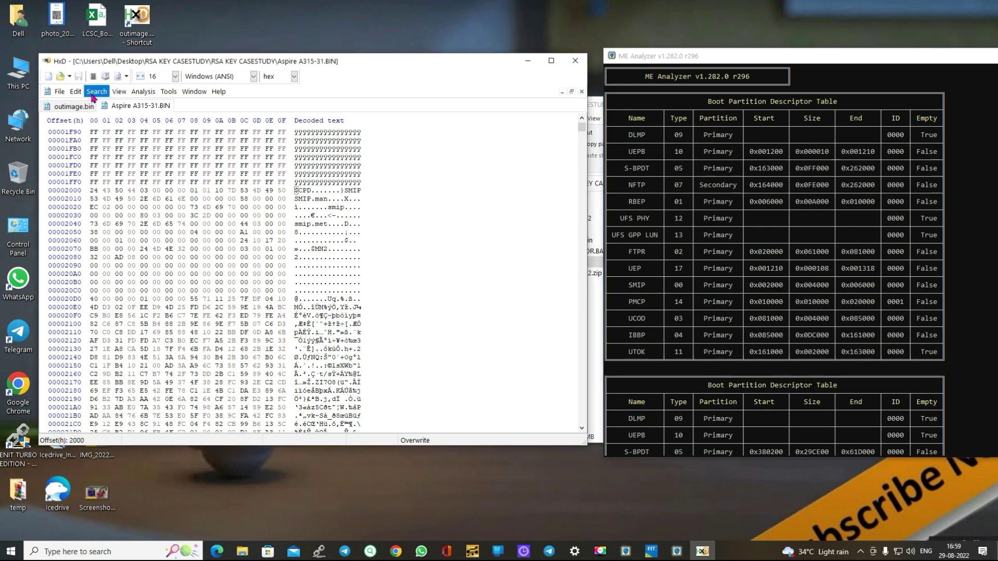
{"action": "left_click", "coordinate": [75, 92]}
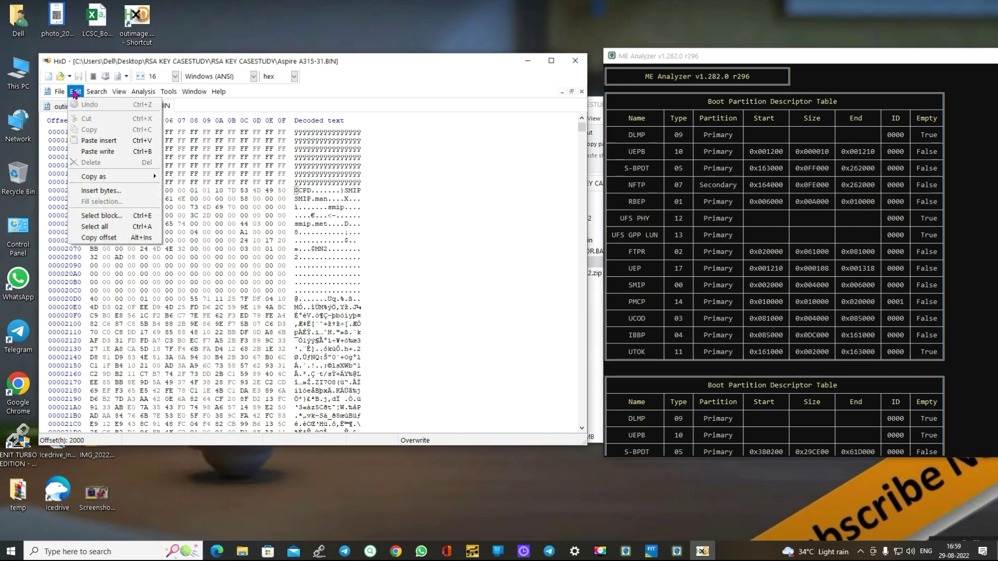
{"action": "left_click", "coordinate": [100, 215]}
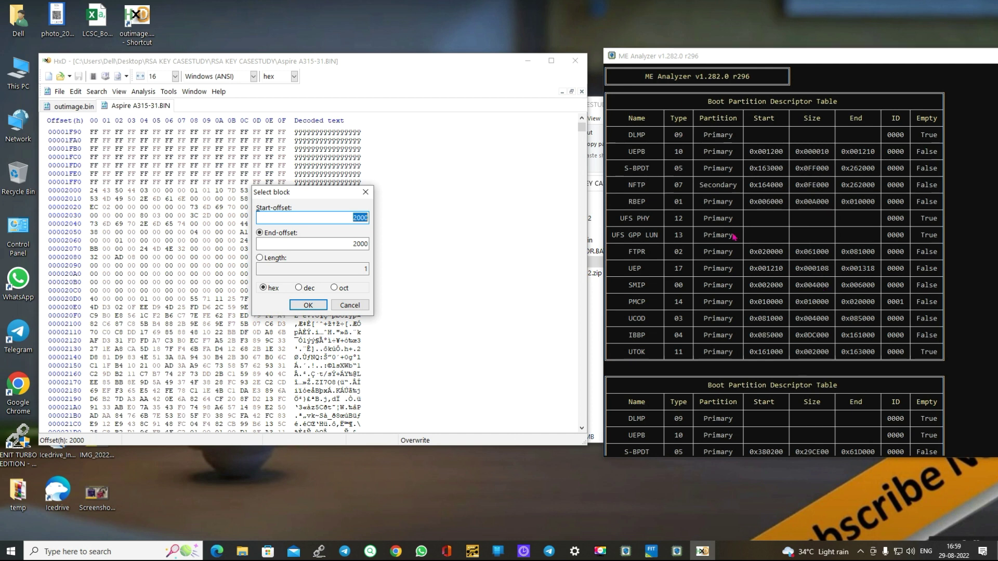
{"action": "left_click", "coordinate": [268, 258]}
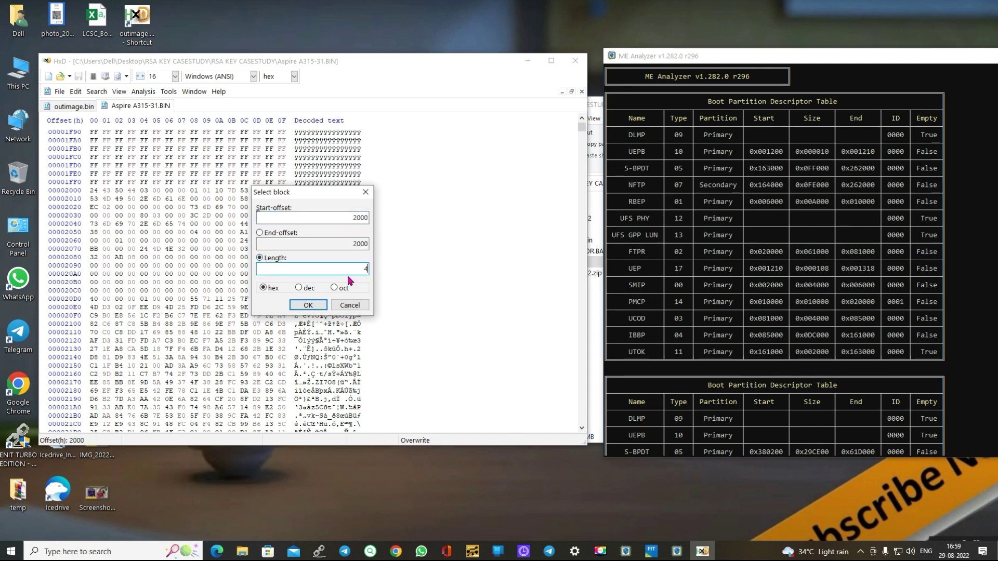
{"action": "type", "text": "4000"}
{"action": "left_click", "coordinate": [310, 304]}
{"action": "scroll", "coordinate": [311, 310], "scroll_direction": "down", "scroll_amount": 5}
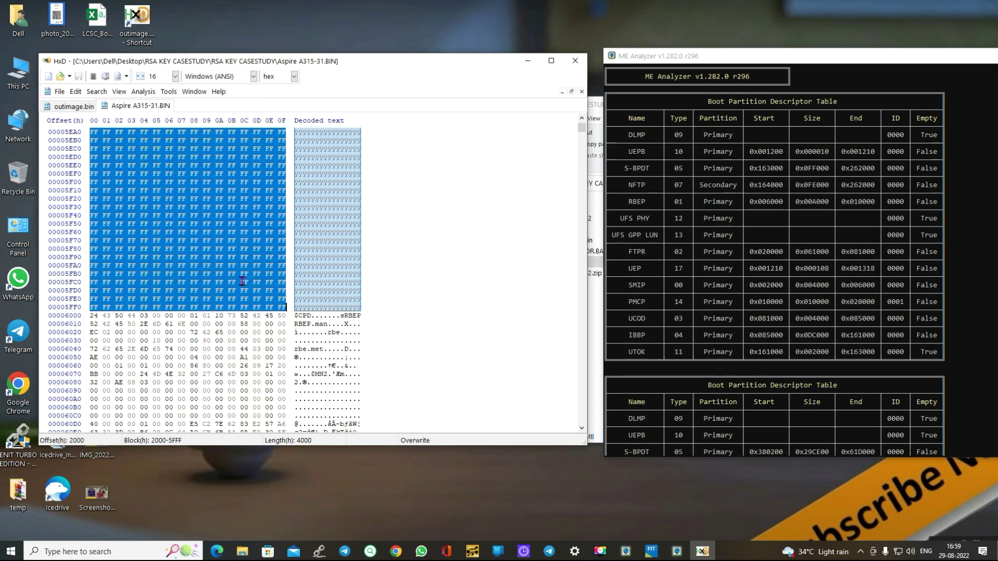
- Check the selected SMIP block from its end back to its start and copy it
{"action": "scroll", "coordinate": [242, 281], "scroll_direction": "up", "scroll_amount": 20}
{"action": "scroll", "coordinate": [251, 273], "scroll_direction": "up", "scroll_amount": 20}
{"action": "scroll", "coordinate": [251, 273], "scroll_direction": "up", "scroll_amount": 20}
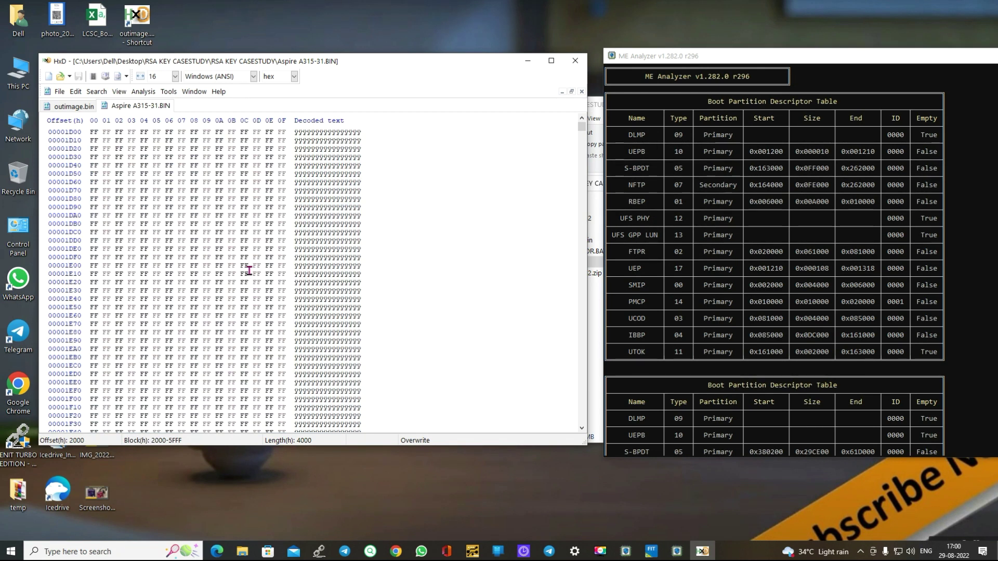
{"action": "scroll", "coordinate": [250, 270], "scroll_direction": "down", "scroll_amount": 10}
{"action": "scroll", "coordinate": [246, 272], "scroll_direction": "down", "scroll_amount": 4}
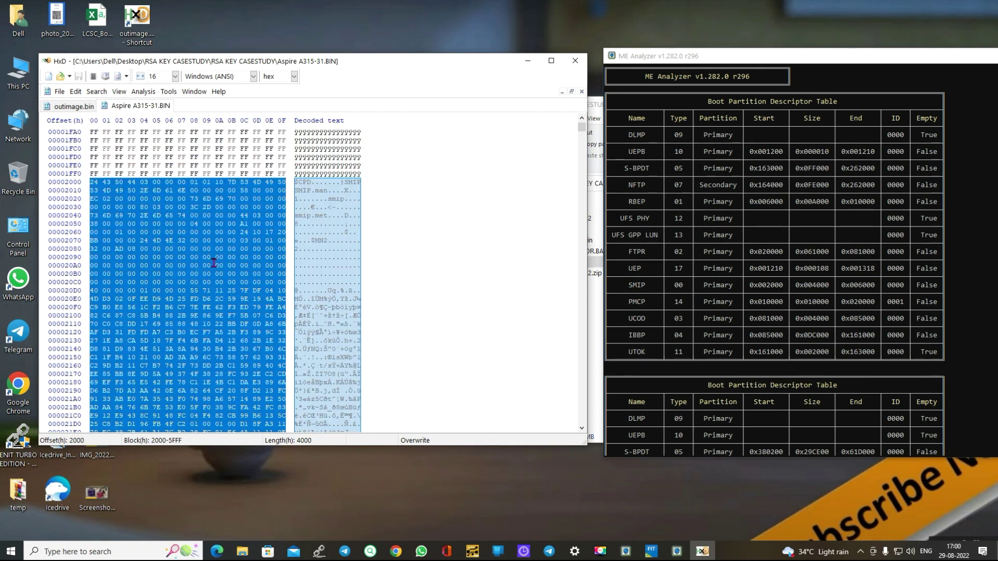
{"action": "right_click", "coordinate": [199, 247]}
{"action": "left_click", "coordinate": [228, 281]}
- Switch to outimage.bin and go to hex offset 2000 from the beginning, where the SMIP region starts
{"action": "left_click", "coordinate": [73, 106]}
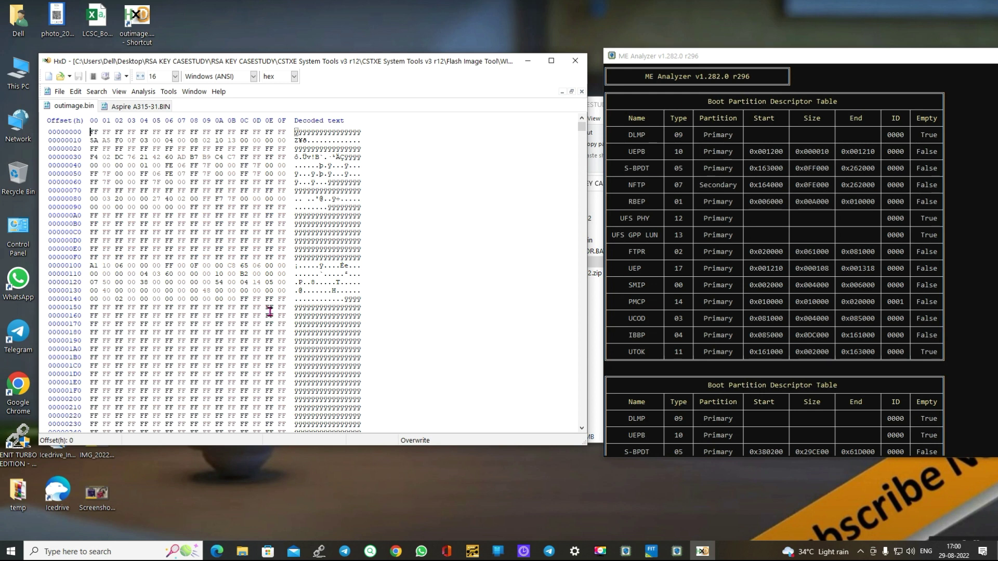
{"action": "left_click", "coordinate": [75, 91]}
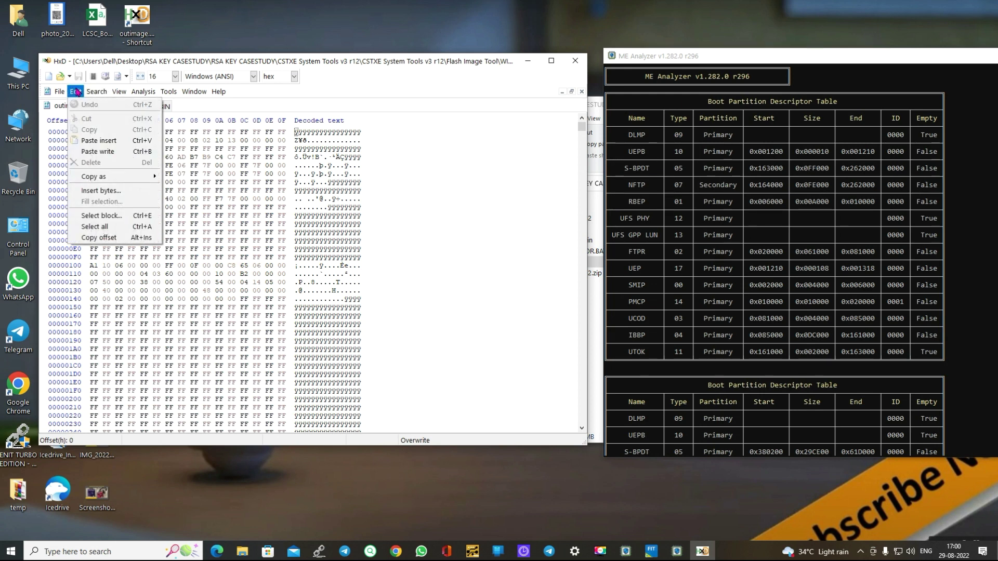
{"action": "left_click", "coordinate": [104, 152]}
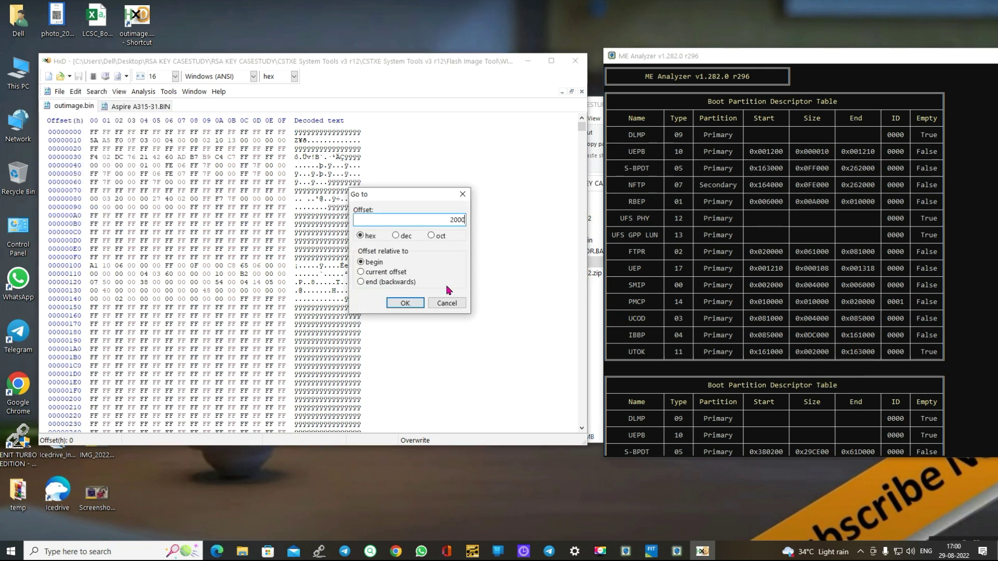
{"action": "left_click", "coordinate": [410, 306]}
{"action": "scroll", "coordinate": [406, 321], "scroll_direction": "down", "scroll_amount": 5}
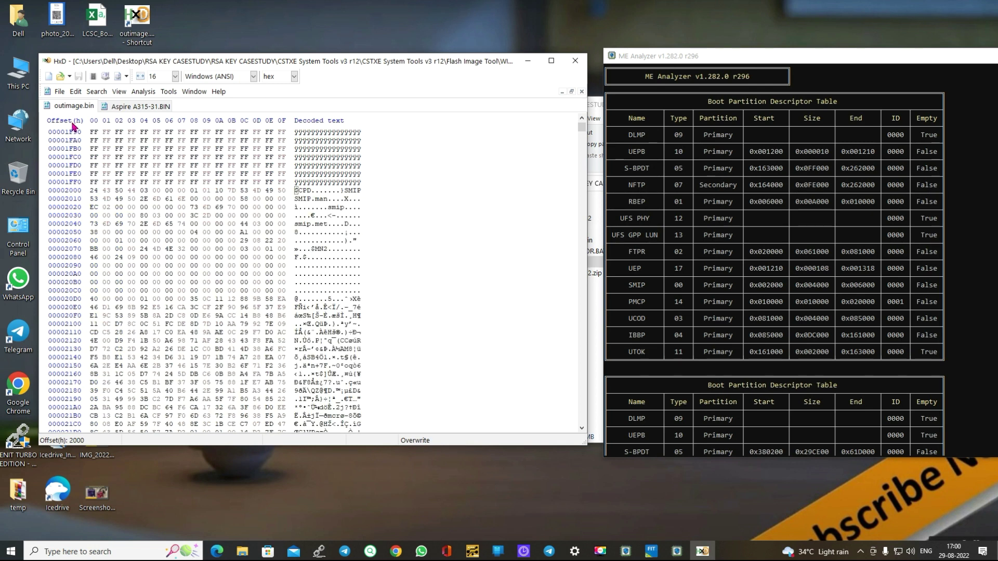
- Select the SMIP block in outimage.bin with start offset 2000 and length 4000 in hex
{"action": "left_click", "coordinate": [76, 92]}
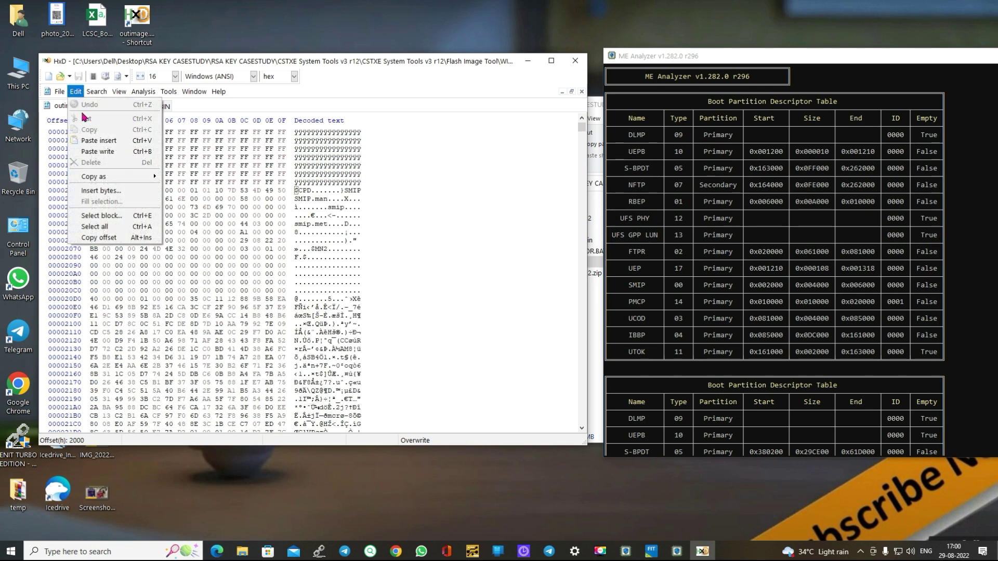
{"action": "left_click", "coordinate": [120, 217]}
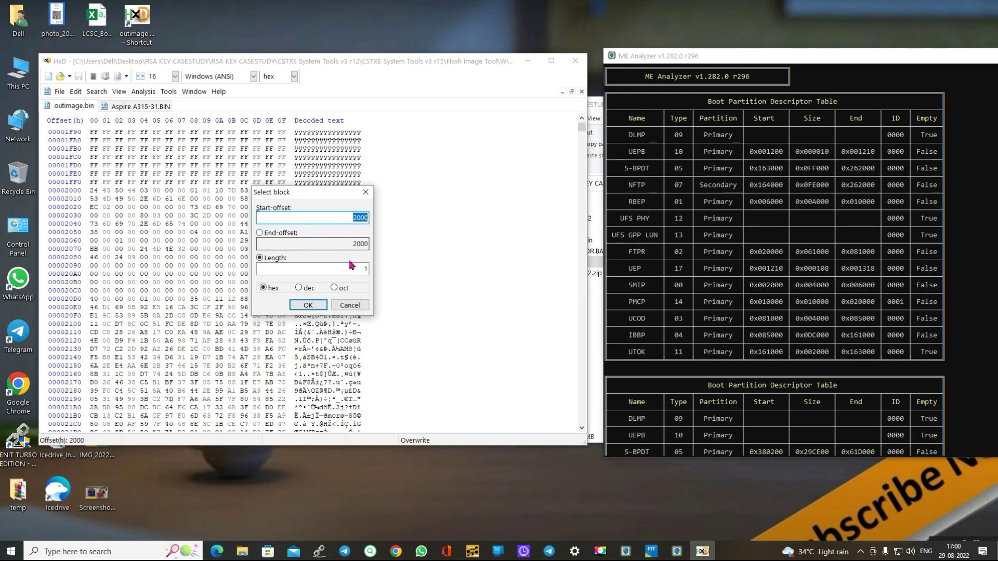
{"action": "double_click", "coordinate": [366, 269]}
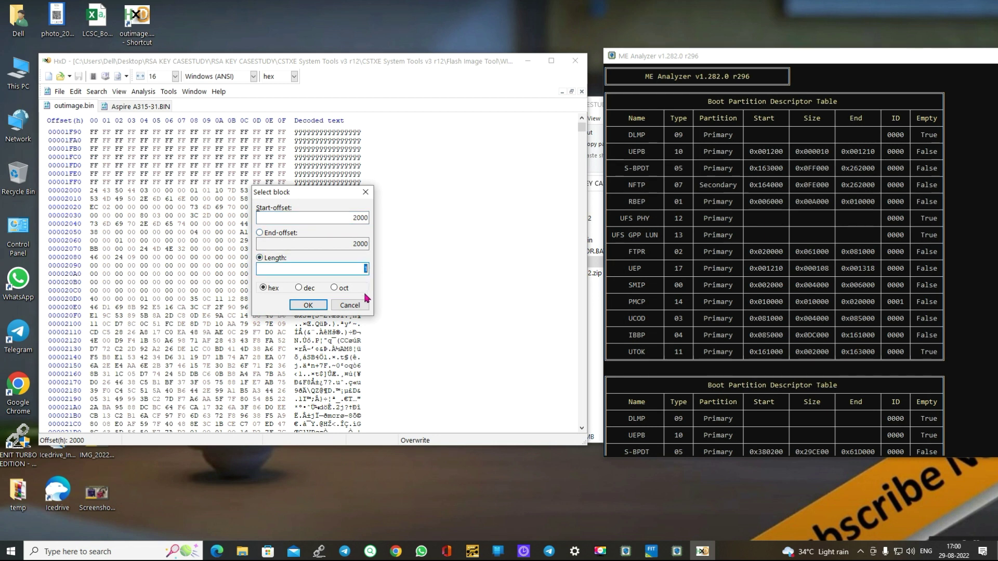
{"action": "type", "text": "4000"}
{"action": "left_click", "coordinate": [308, 306]}
{"action": "scroll", "coordinate": [206, 306], "scroll_direction": "up", "scroll_amount": 14}
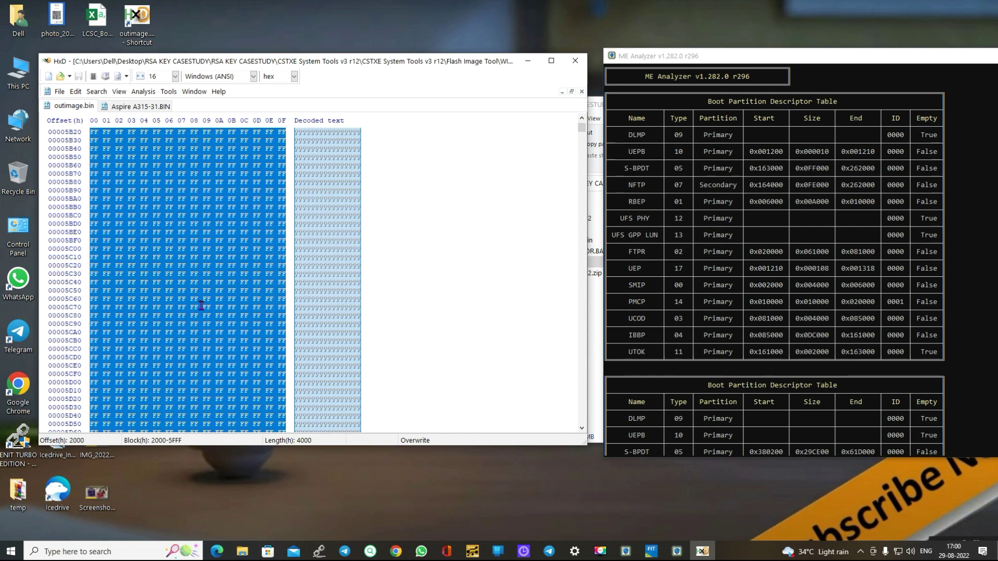
- Overwrite the selected block with the copied SMIP data using Paste write, check it back to offset 2000 and save outimage.bin
{"action": "right_click", "coordinate": [167, 186]}
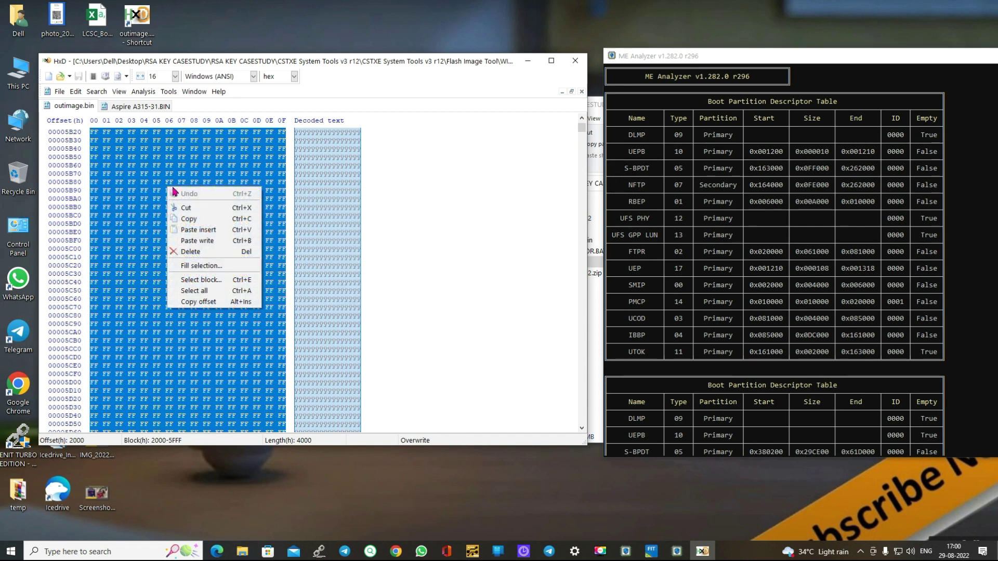
{"action": "left_click", "coordinate": [198, 241]}
{"action": "scroll", "coordinate": [249, 302], "scroll_direction": "up", "scroll_amount": 10}
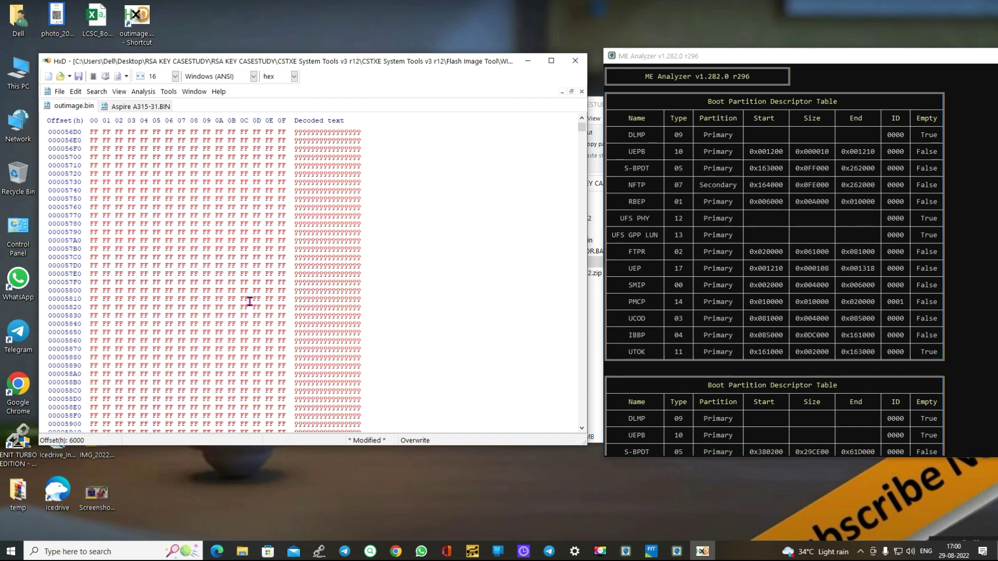
{"action": "scroll", "coordinate": [250, 301], "scroll_direction": "up", "scroll_amount": 20}
{"action": "scroll", "coordinate": [258, 308], "scroll_direction": "up", "scroll_amount": 20}
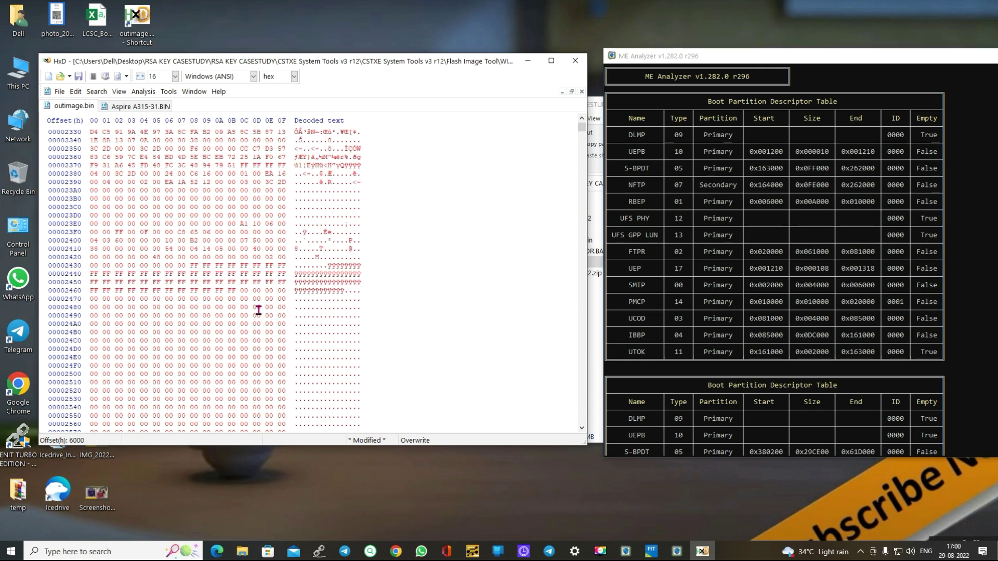
{"action": "scroll", "coordinate": [258, 310], "scroll_direction": "up", "scroll_amount": 20}
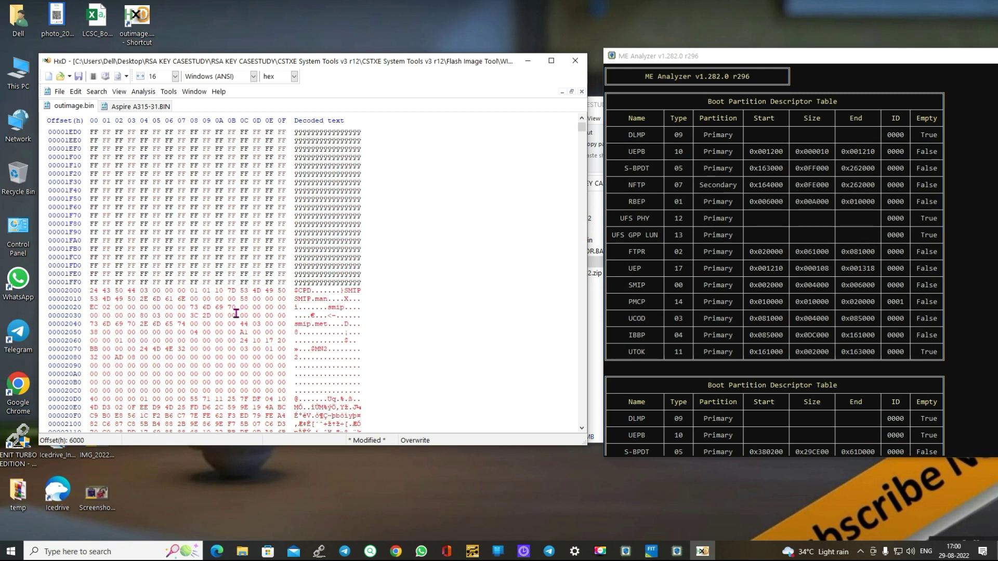
{"action": "left_click", "coordinate": [78, 77]}
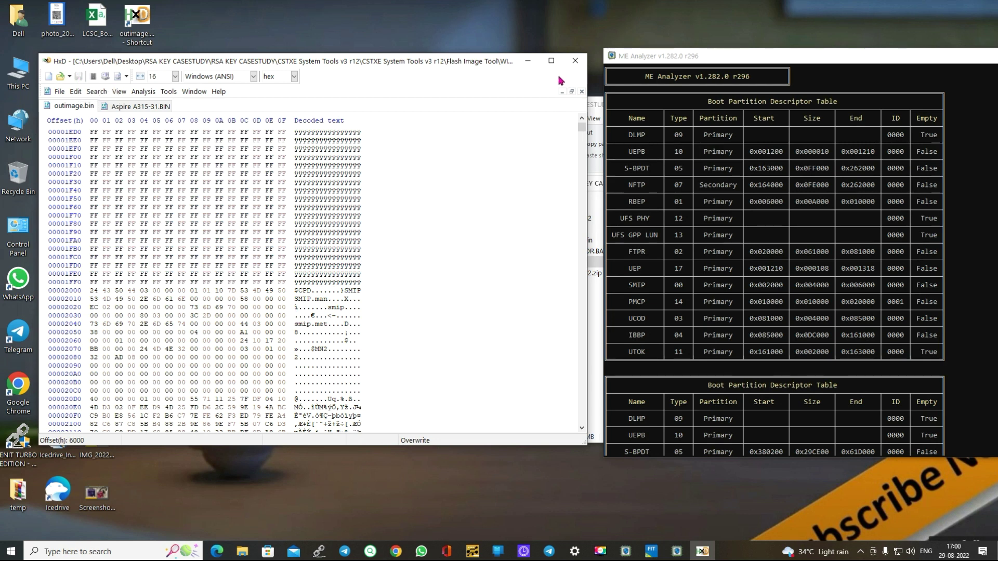
- Close HxD and move the RSA KEY CASESTUDY folder window partly over the mea folder window
{"action": "left_click", "coordinate": [576, 61]}
{"action": "left_click", "coordinate": [547, 332]}
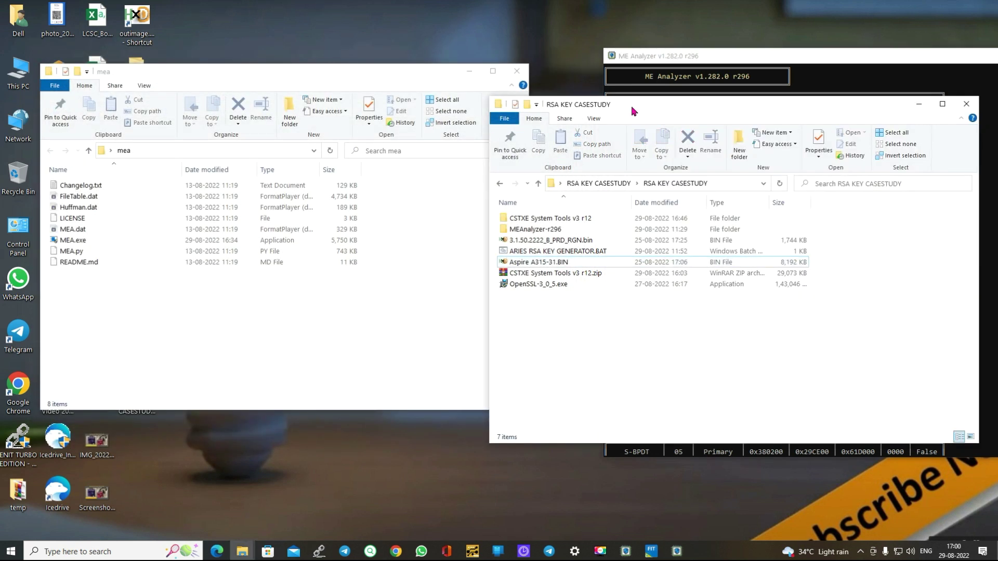
{"action": "left_click_drag", "start_coordinate": [678, 74], "coordinate": [457, 74]}
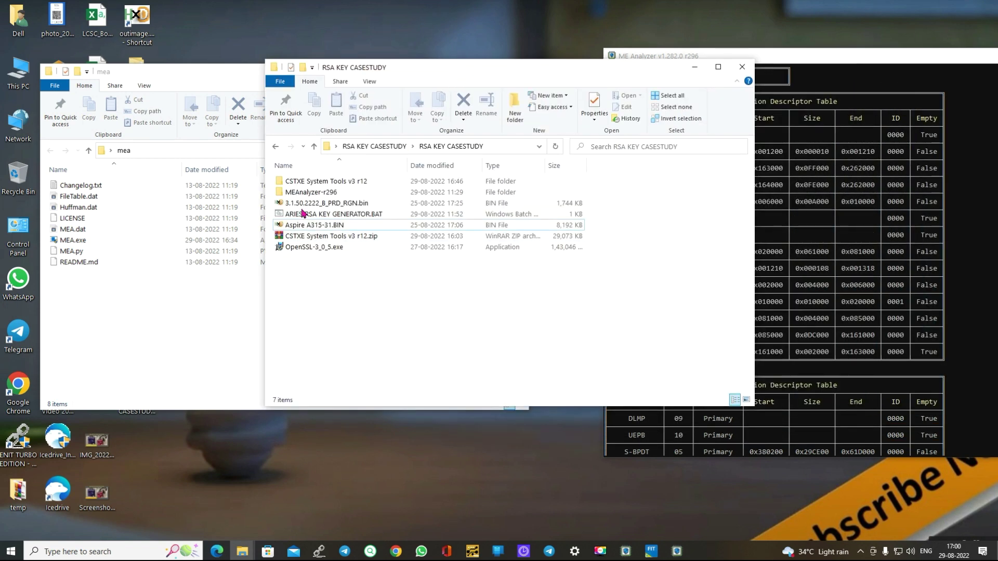